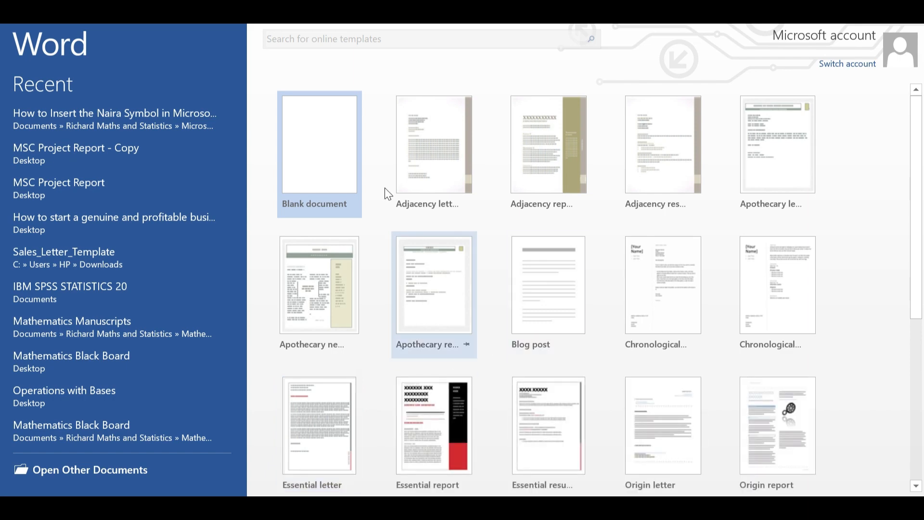
Step: Open a new blank document from the Word start screen
left_click(313, 184)
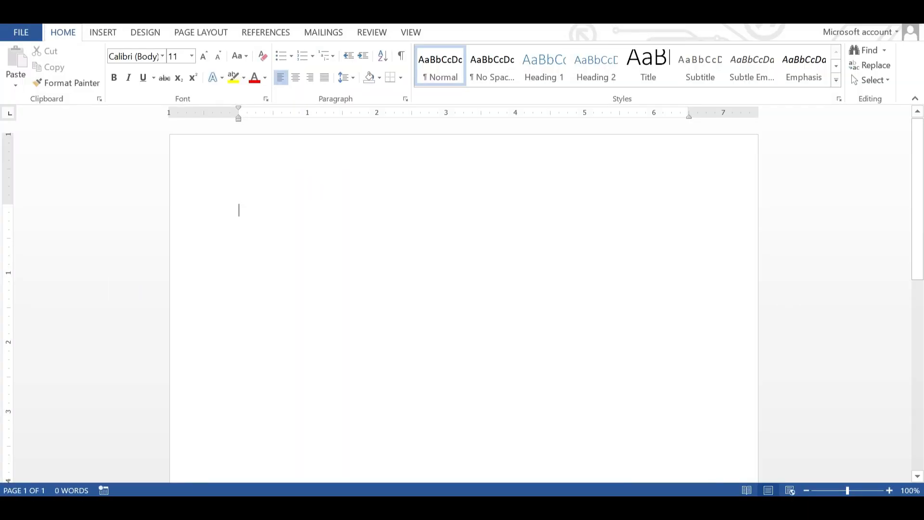
Step: Set the typing font to Times New Roman at size 14
left_click(148, 56)
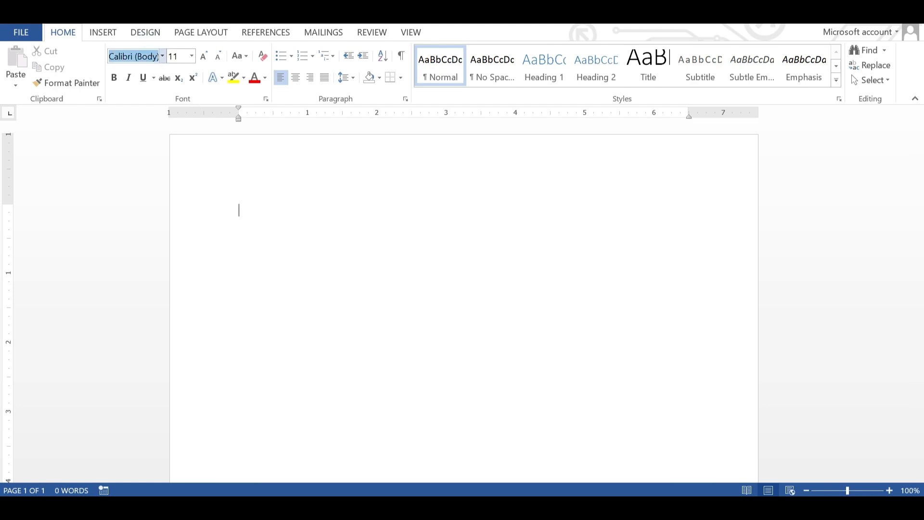
type("Times New R")
key("Return")
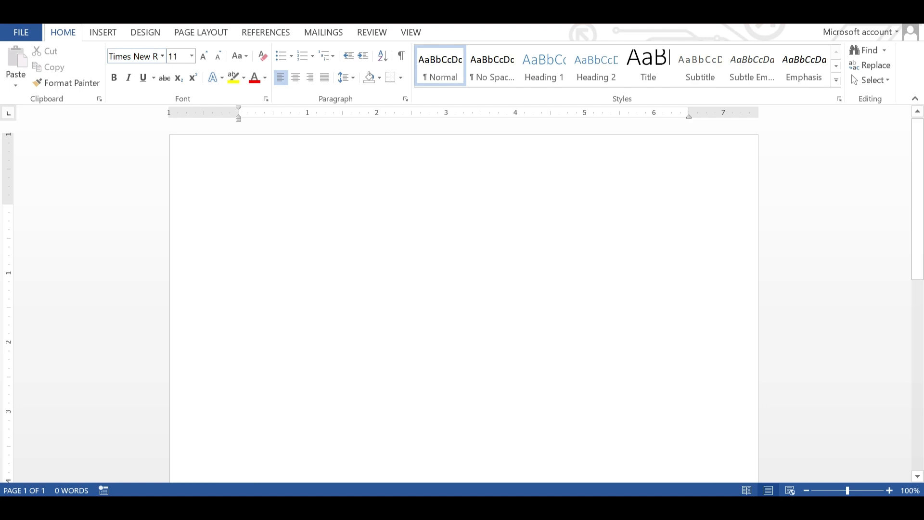
left_click(179, 57)
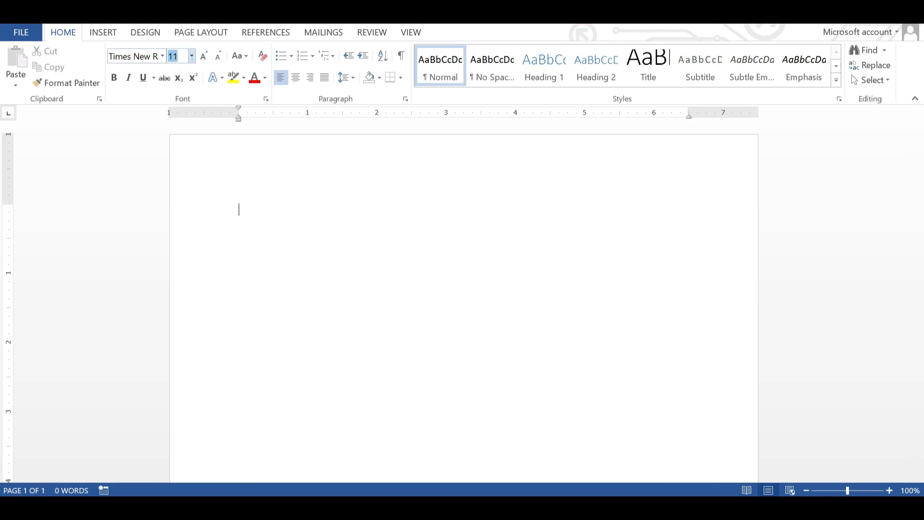
type("14")
key("Return")
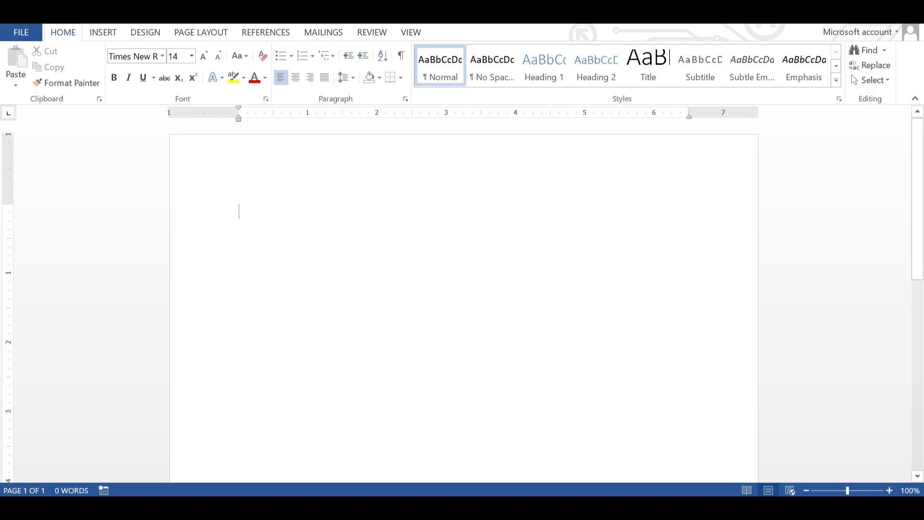
Step: Use a portrait A4 page with Normal margins and justified paragraph alignment
left_click(191, 31)
left_click(42, 78)
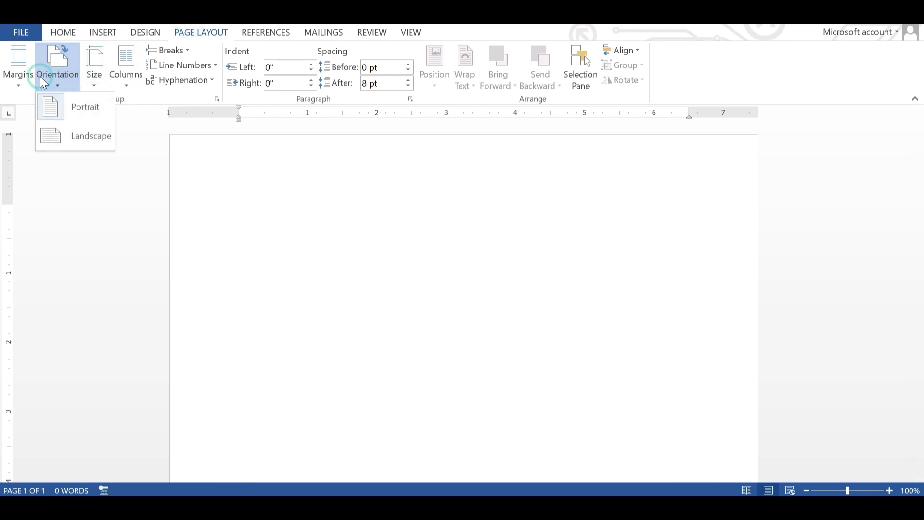
left_click(68, 116)
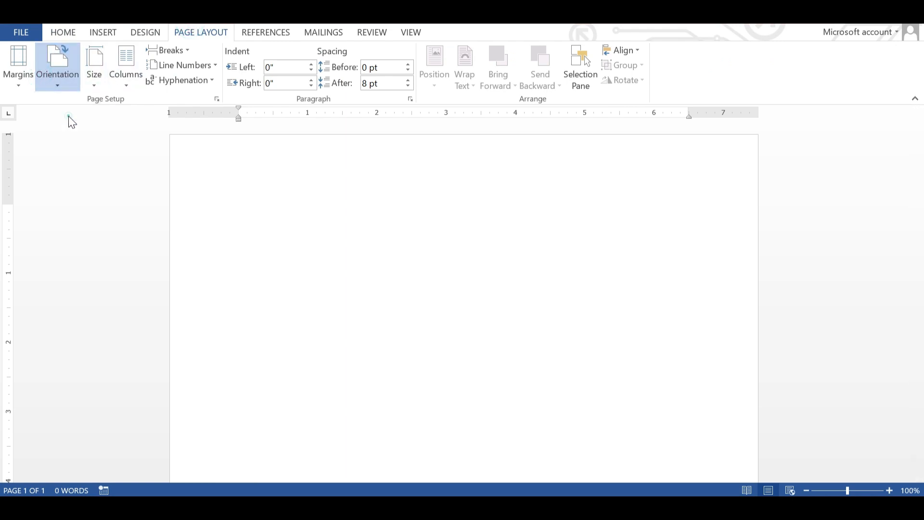
left_click(93, 76)
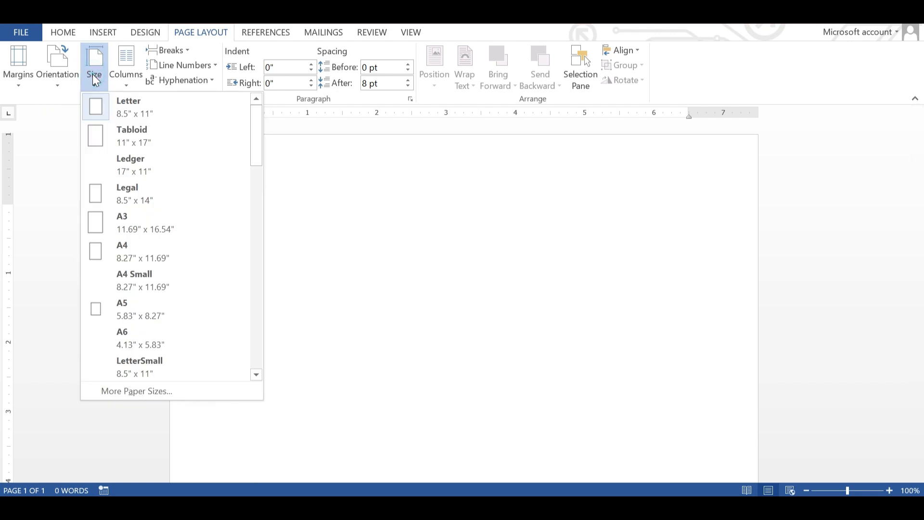
left_click(149, 250)
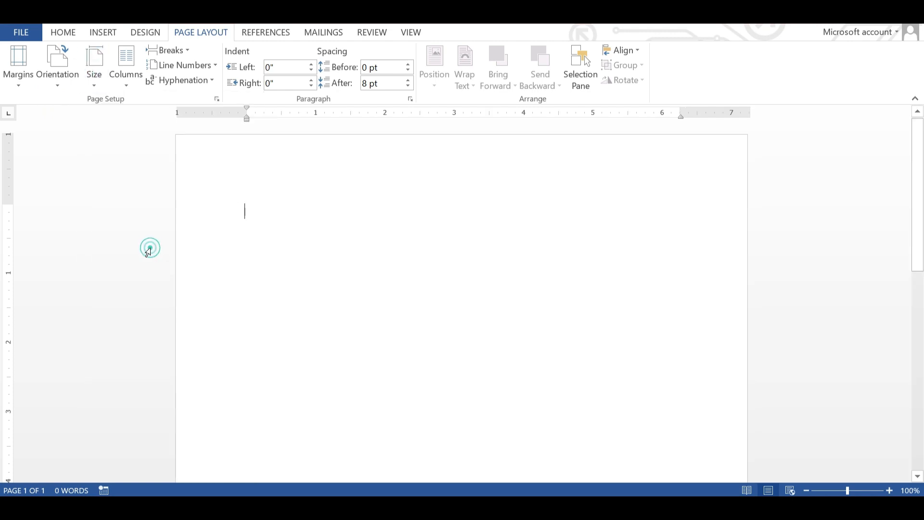
left_click(30, 64)
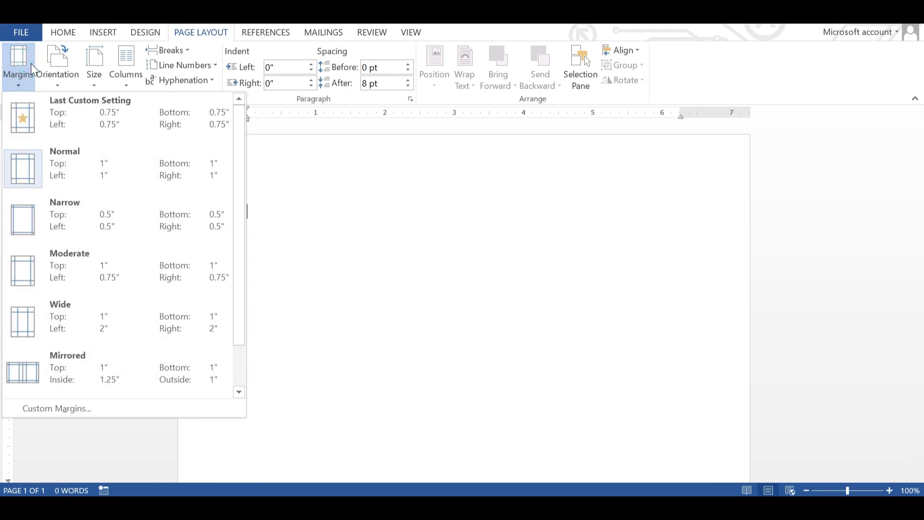
left_click(60, 172)
left_click(59, 38)
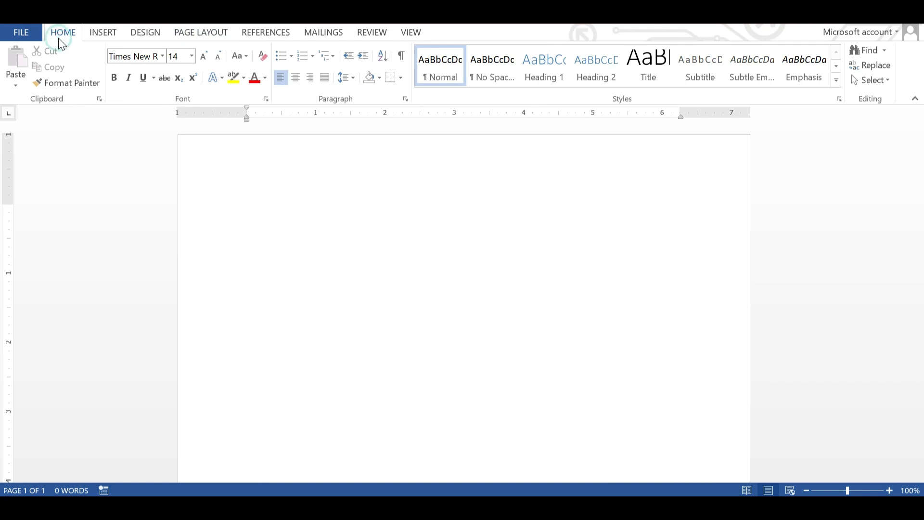
left_click(321, 78)
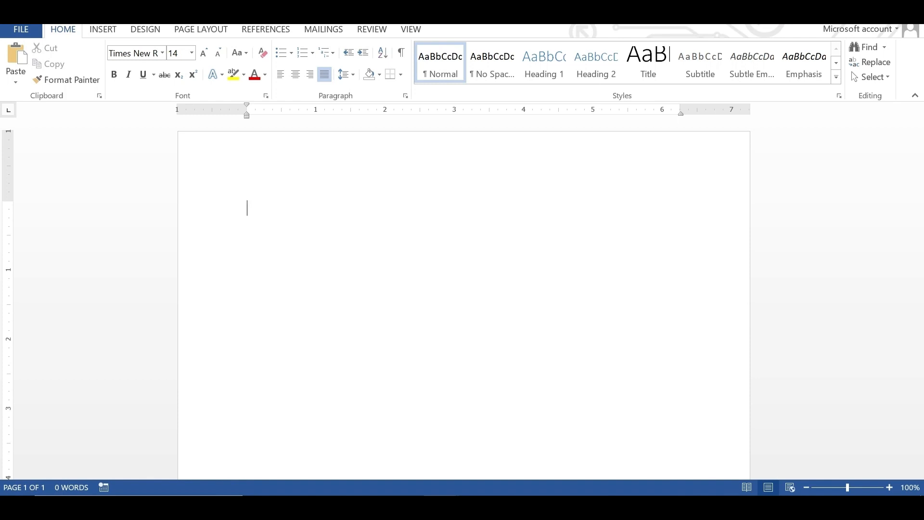
Step: Type the sender's business name, address, phone number and the date February 21st, 2024
type("Sampson's Stationary")
key("Return")
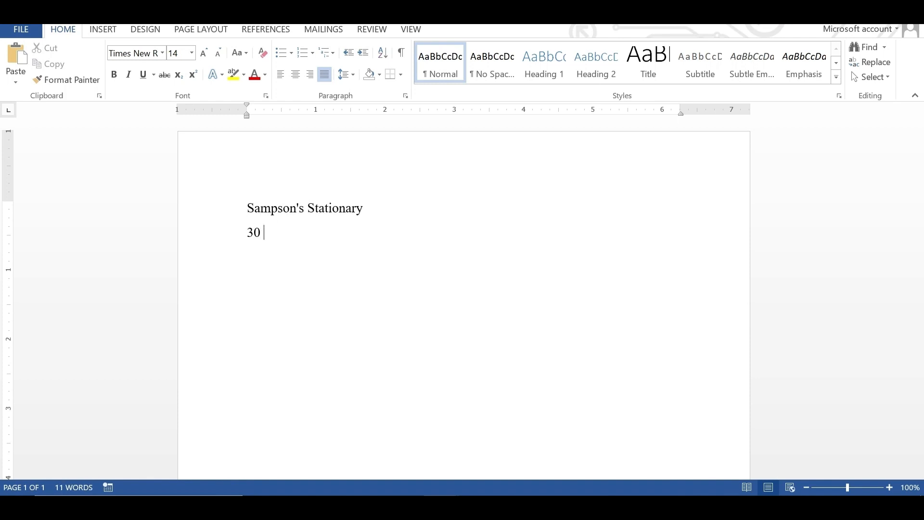
key("Return")
type("Kamloops, BC")
key("Return")
type("V2 ")
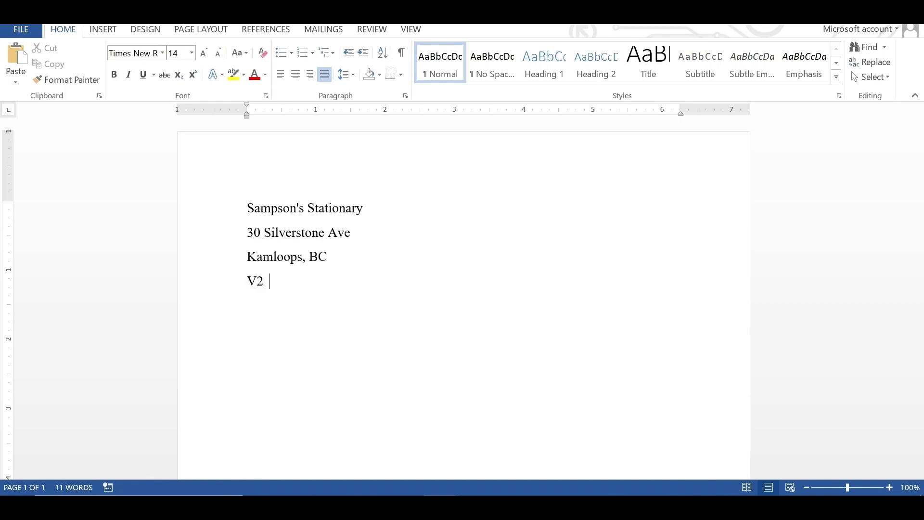
type("A 8B1")
key("Return")
type("Tel:000-429-0005")
key("Return")
type("February 21st, 2024")
key("Return")
key("Return")
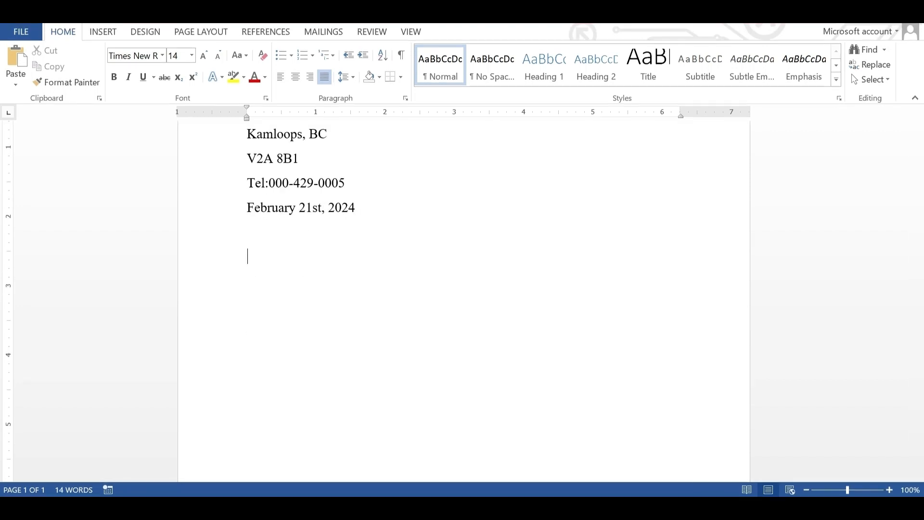
Step: Type the recipient's name, school name and postal address, one line each
key("Return")
type("Hanson's Mo")
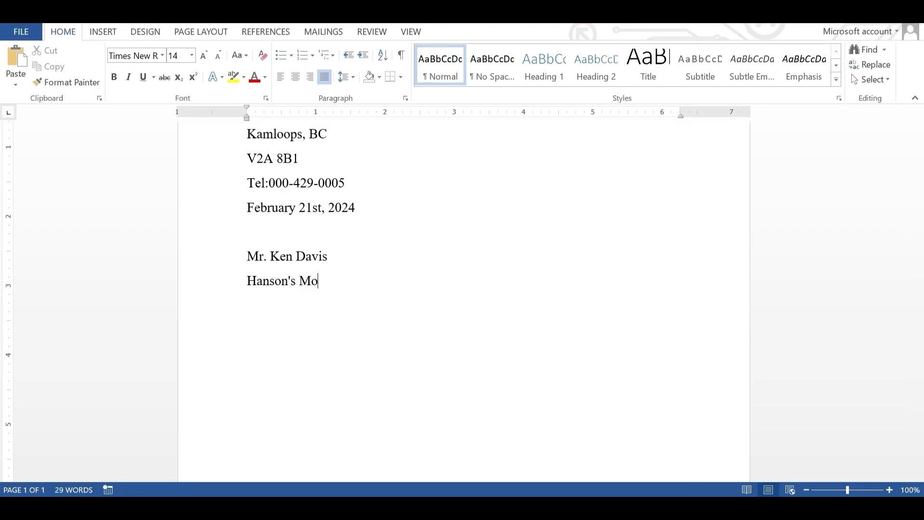
type("ntessori School")
key("Return")
key("Return")
type("K")
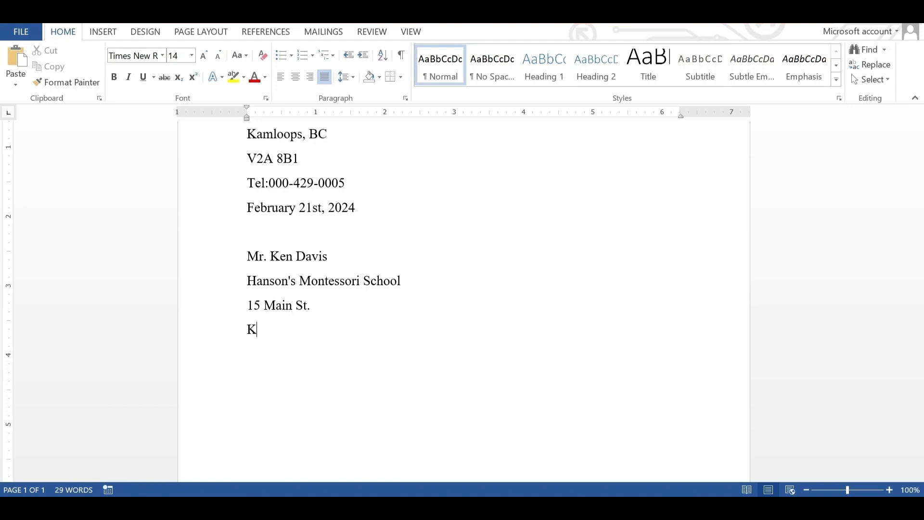
type("amloops, BC")
key("Return")
type("V2A 7B5")
key("Return")
Step: Add the salutation and the title 'Sample Request for Payment Letter'
key("Return")
type("D")
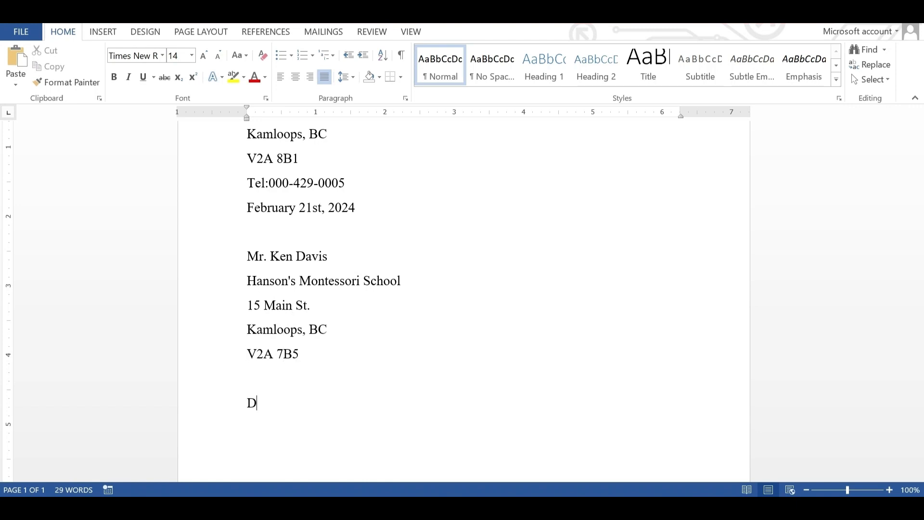
type("ear Mr. Davis:")
key("Return")
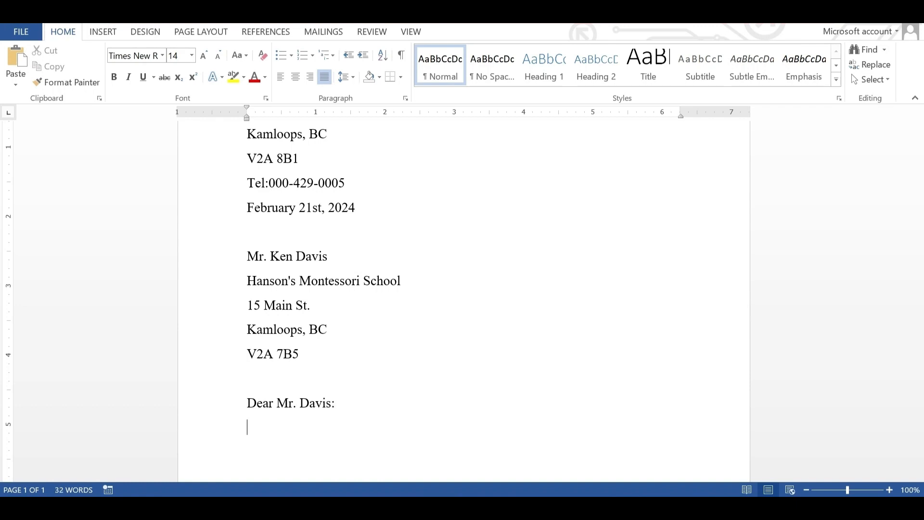
key("Return")
type("Sample Requ")
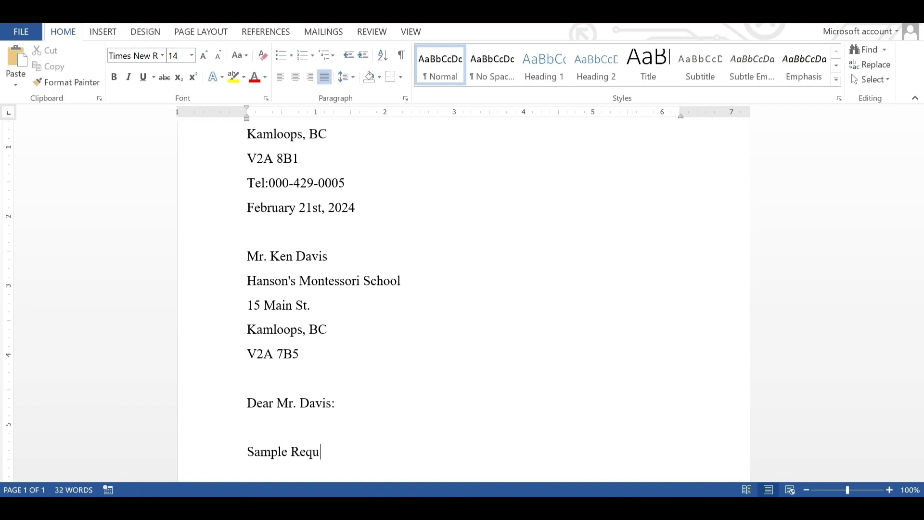
type("est for Payment Letter")
key("Return")
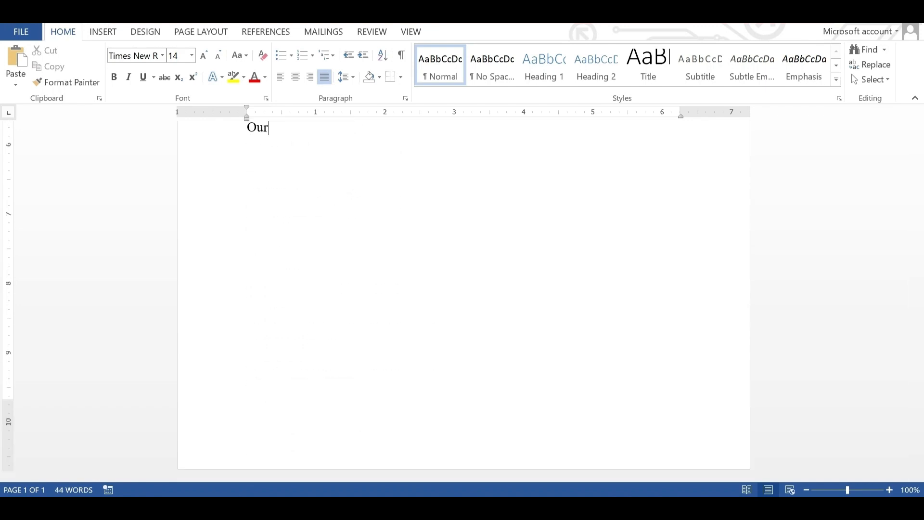
Step: Type the three body paragraphs about the outstanding balance from January 2024
type("records show that you have an outstanding b")
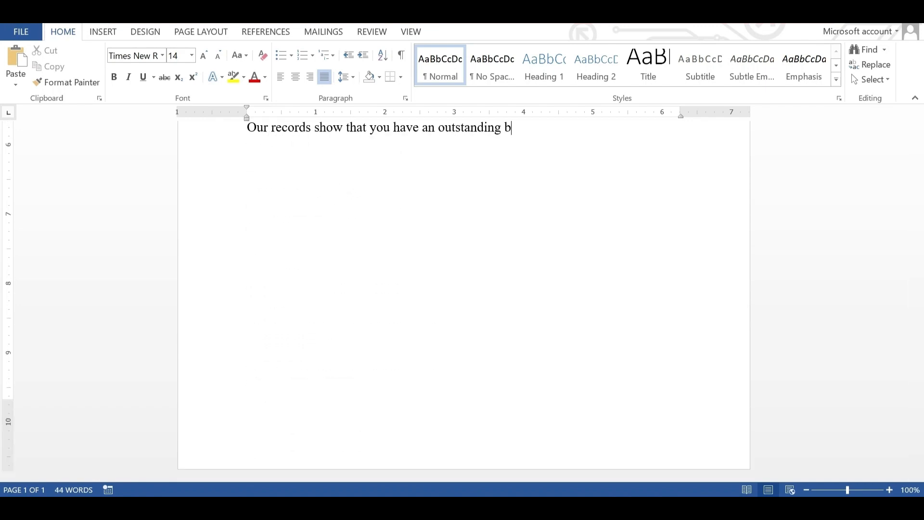
type("alance dating back to January, 2024. Your January invoice was for $44,500")
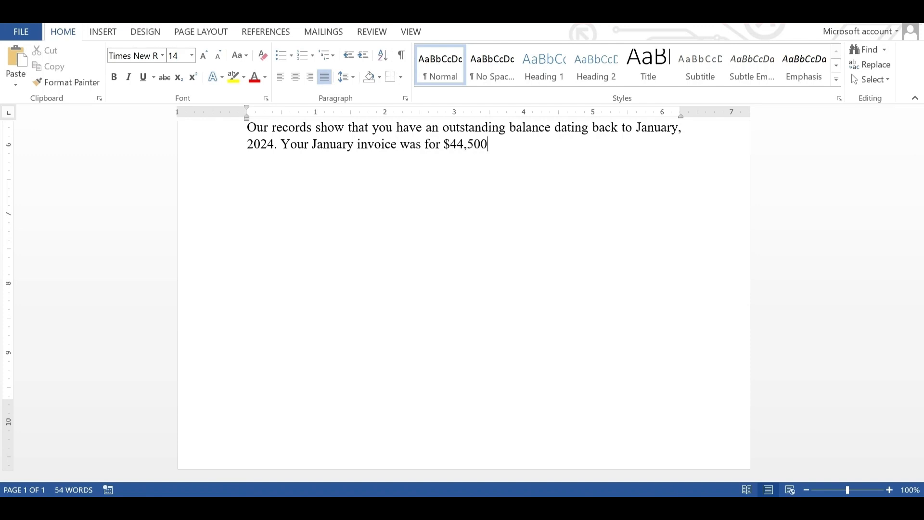
type(" and we have yet to receive this payment. Please find a copy of the invoice enclosed.")
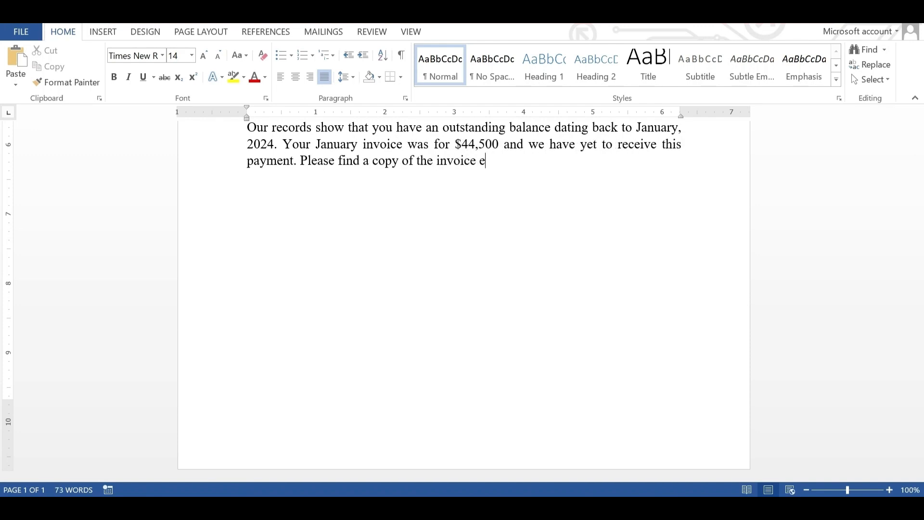
key("Return")
type("If this amount has already been paid, please disregard this notice. Oth")
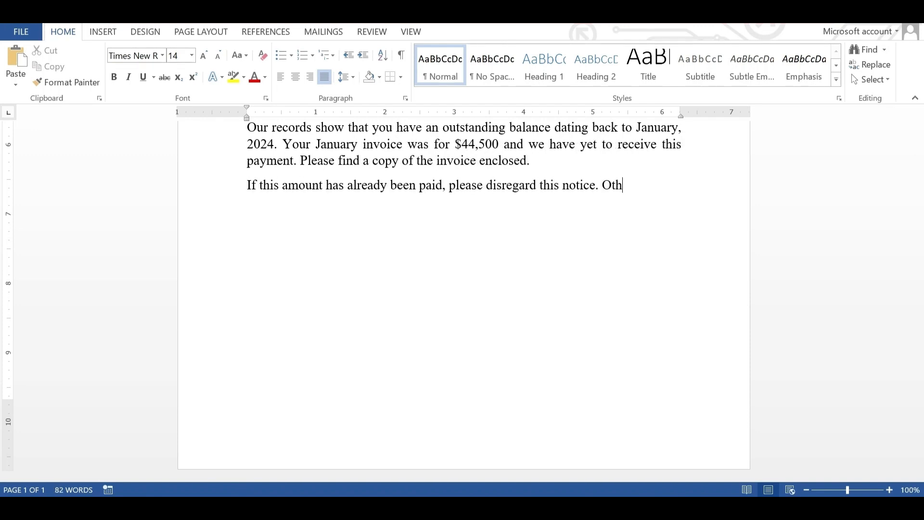
type("erwise, please forward us the amount owed in full by March 1st, 2024. As ou")
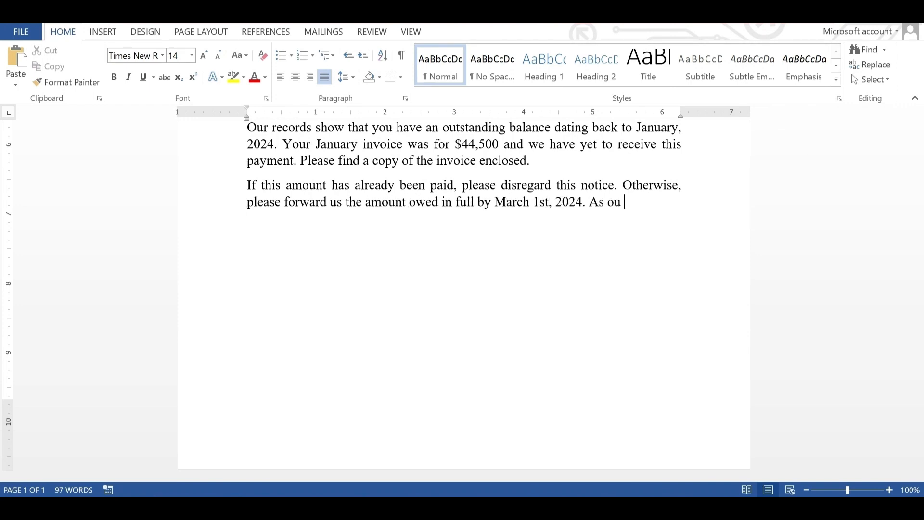
type("r contract indicates, we begin charging 5% interest for any outstanding balances after 30 days.")
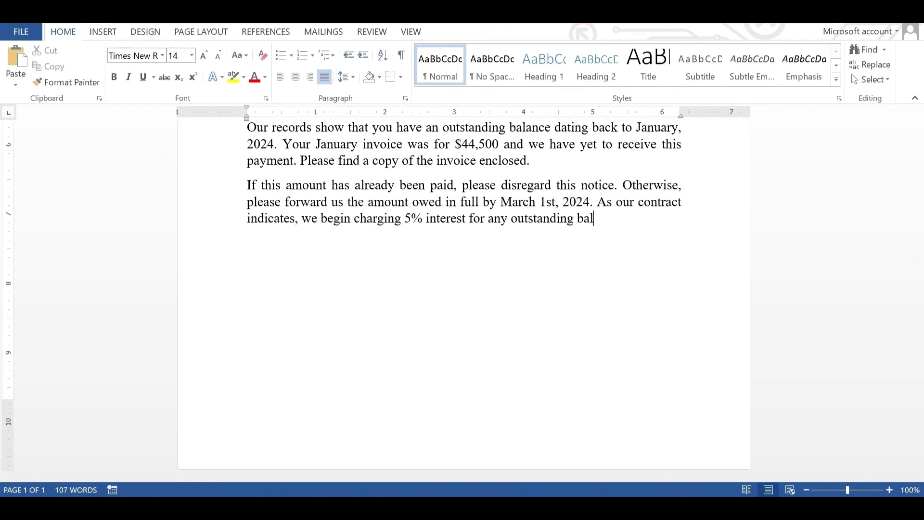
key("Return")
type("Thank you in adva nce for your cooperation. We hope to continue doing business with you i")
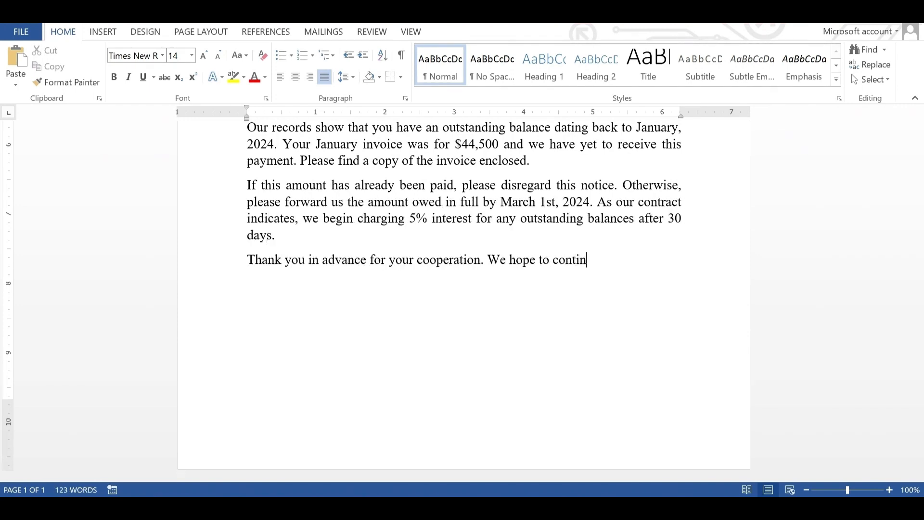
type("n the future.")
key("Return")
Step: Add the 'Sincerely,' closing, the signer's name and the title 'Accountant'
type("Sincerely,")
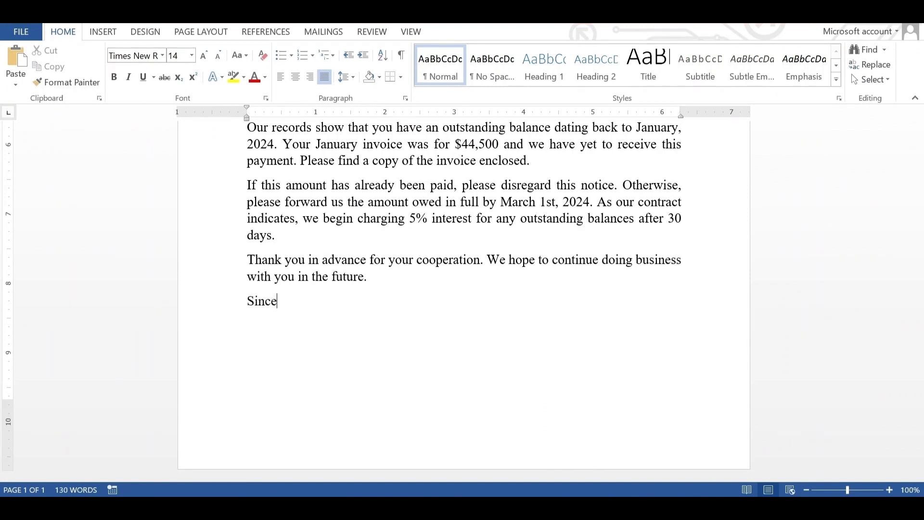
key("Return")
key("Return")
key("Return")
type("Accountant")
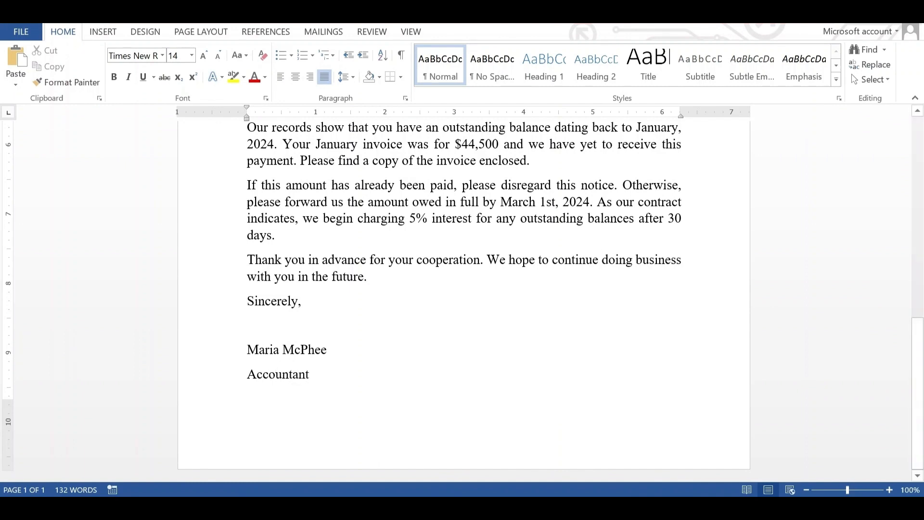
key("ctrl+Home")
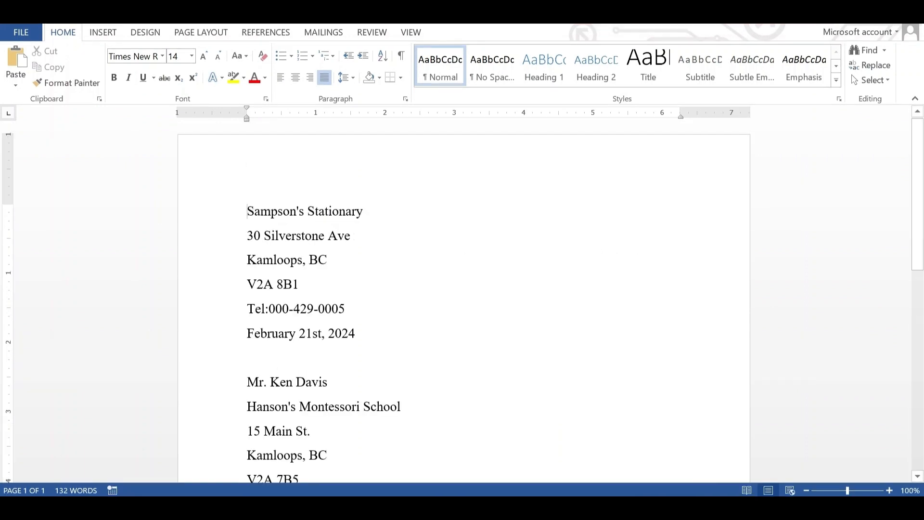
Step: Indent the sender lines and date so they start 4 inches from the left margin
key("shift+Down")
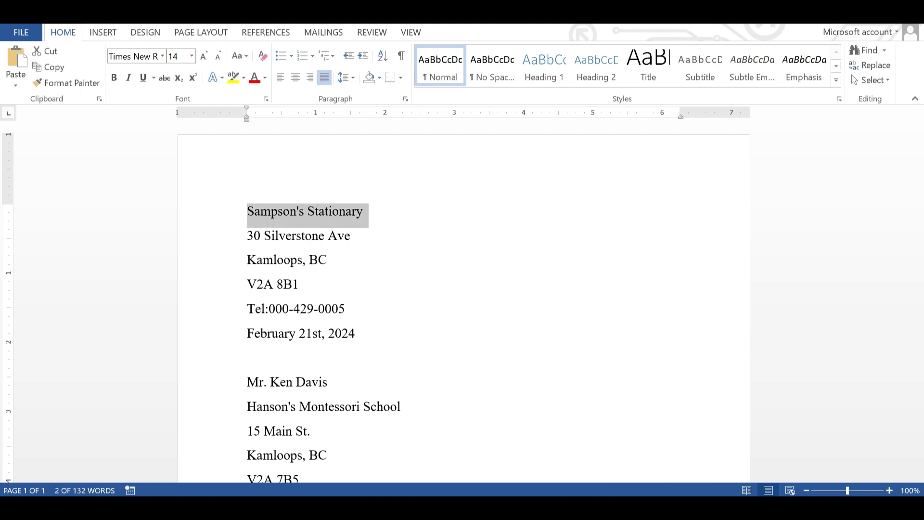
key("Left")
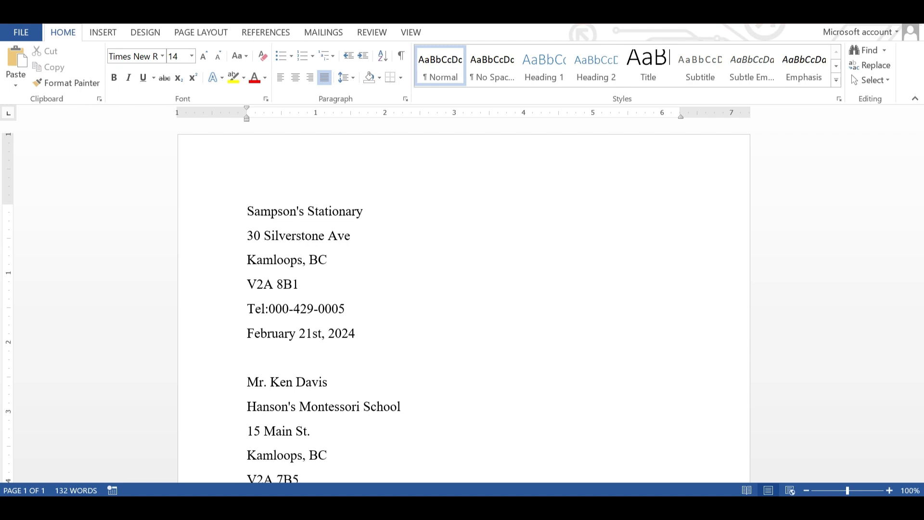
key("shift+Down")
key("shift+Down")
key("shift+Down")
key("shift+Down")
key("shift+Down")
key("shift+Down")
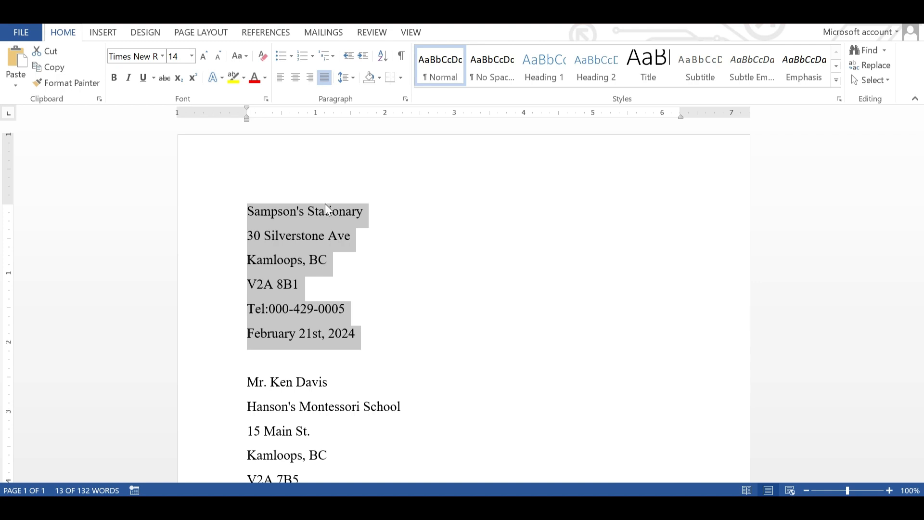
key("Tab")
key("Tab")
key("Tab")
key("Tab")
key("Tab")
key("Tab")
key("Tab")
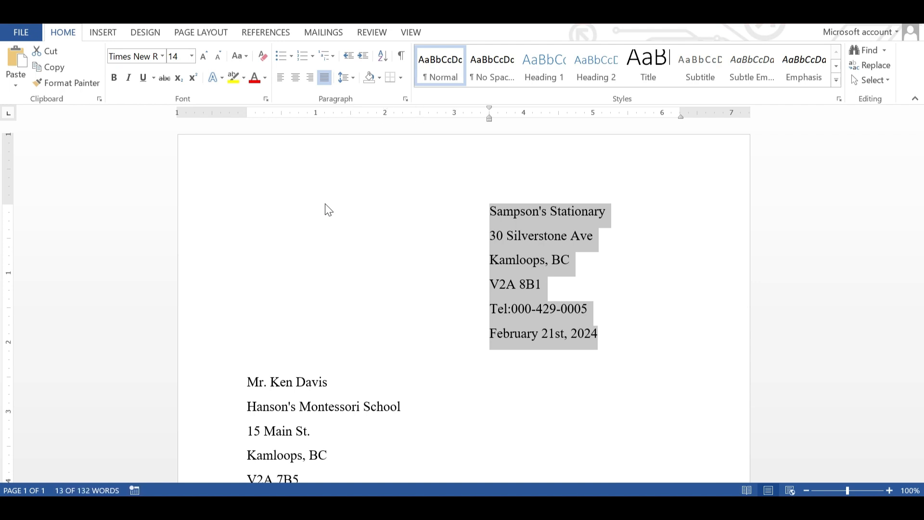
key("Tab")
key("Tab")
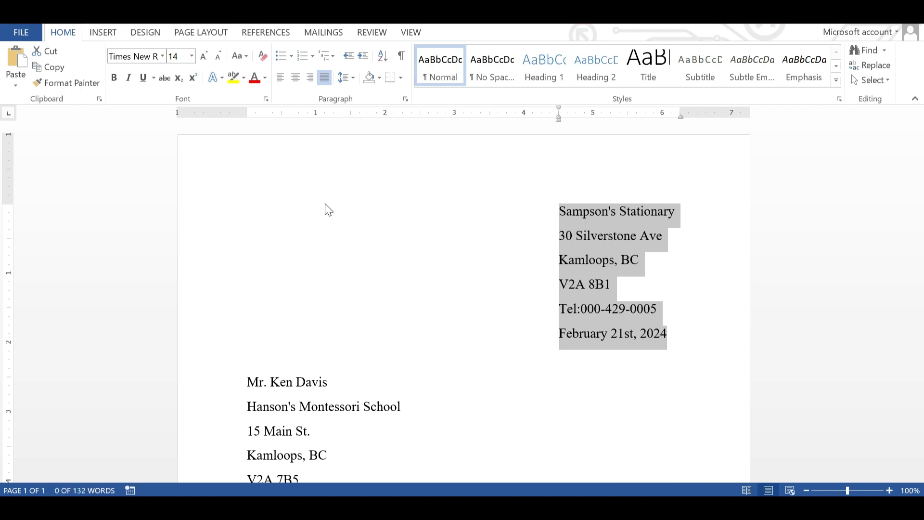
key("shift+Tab")
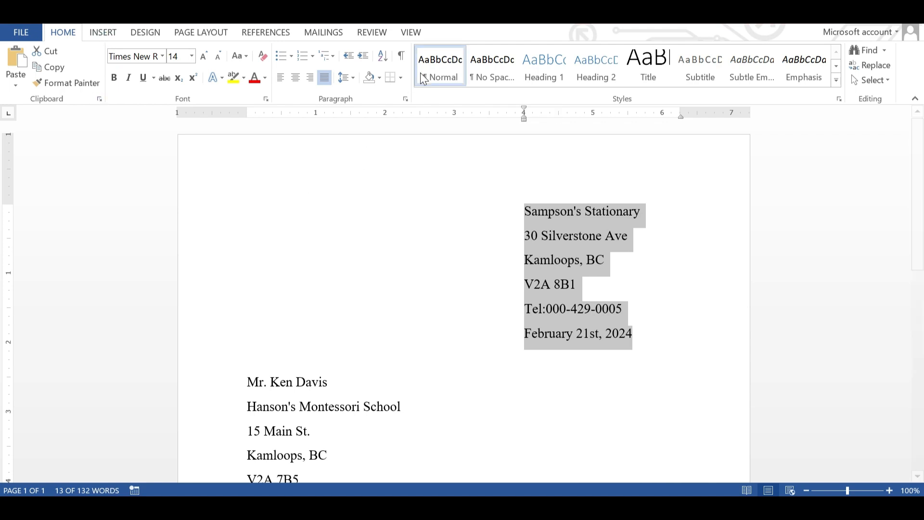
Step: Give the sender block 1.15 line spacing with no space after paragraphs
left_click(345, 78)
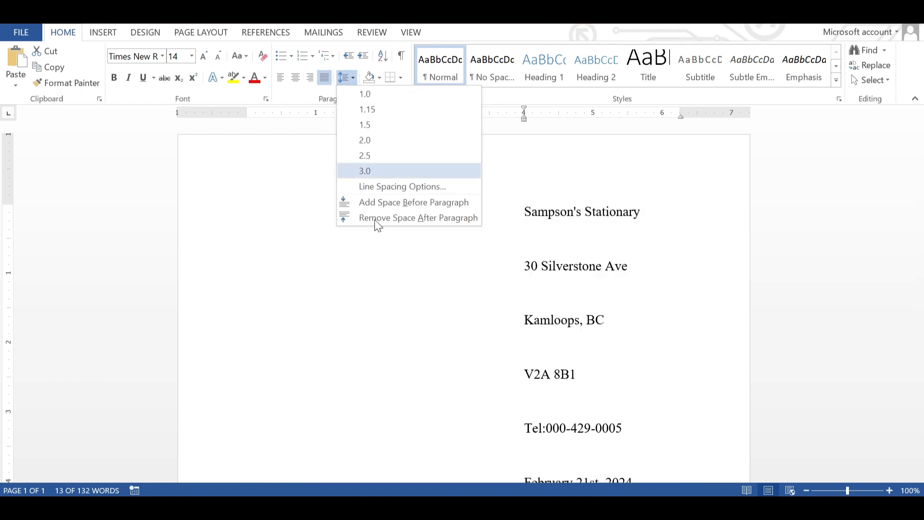
left_click(380, 216)
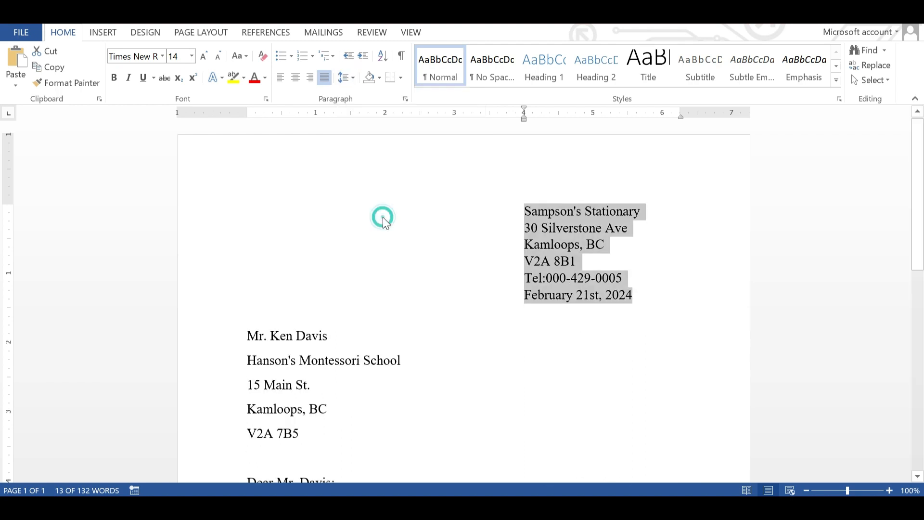
left_click(353, 77)
left_click(376, 110)
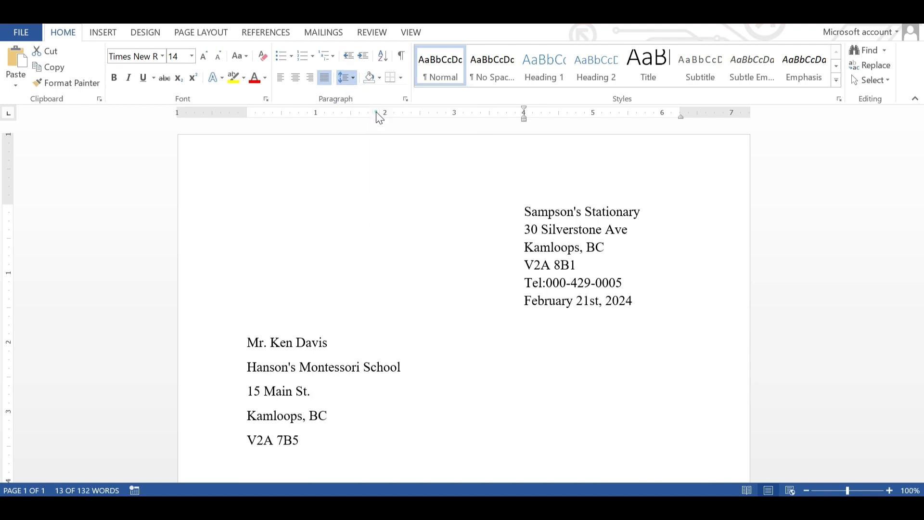
Step: Give the recipient address block 1.15 line spacing with no space after paragraphs
left_click_drag(243, 343, 303, 471)
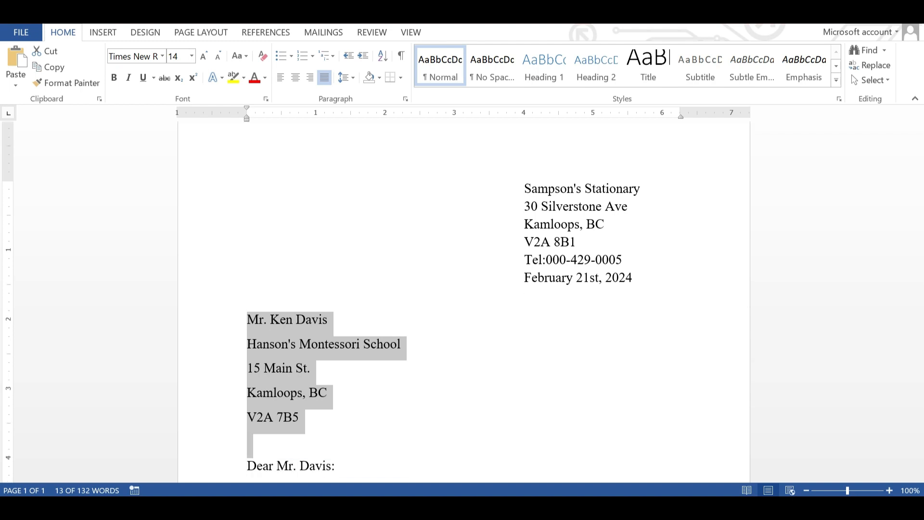
left_click(354, 72)
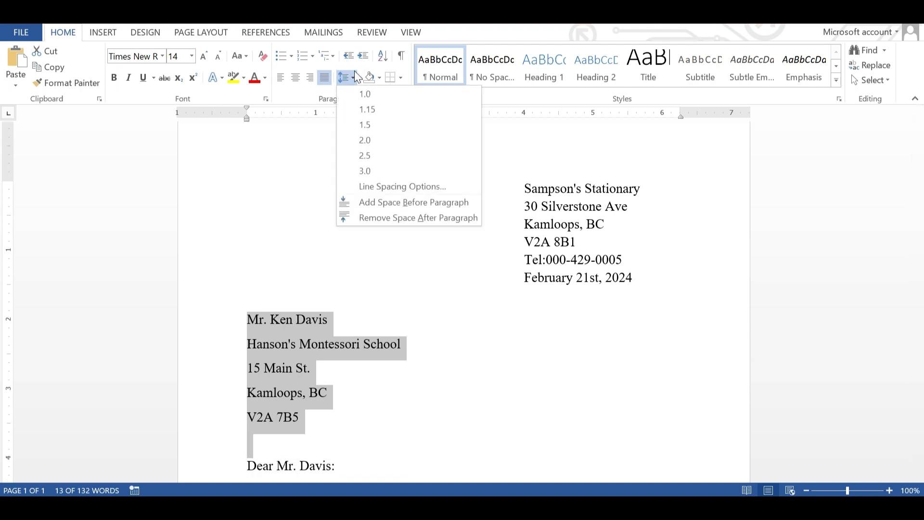
left_click(383, 217)
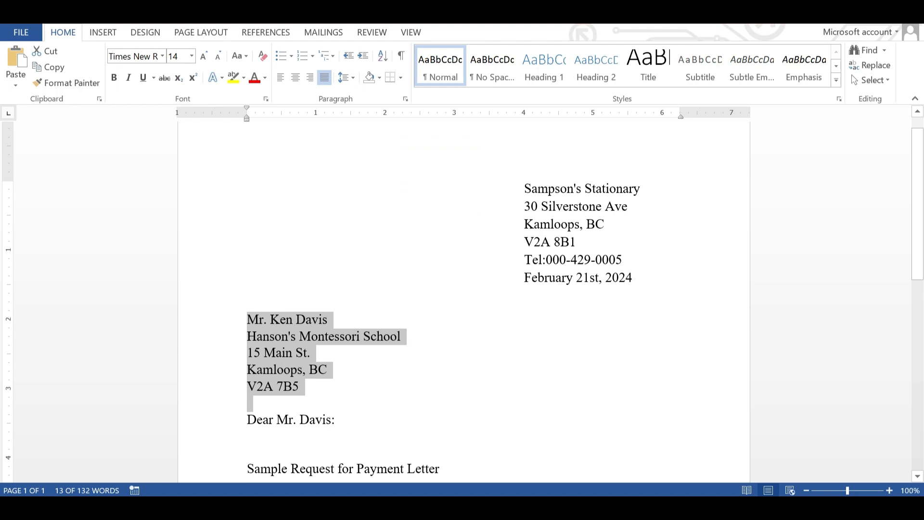
left_click(352, 84)
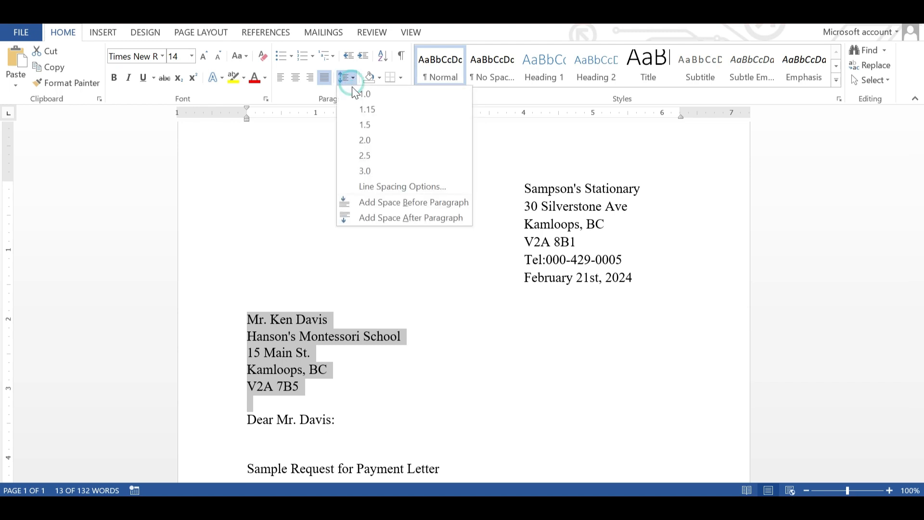
left_click(363, 111)
key("Down")
key("Down")
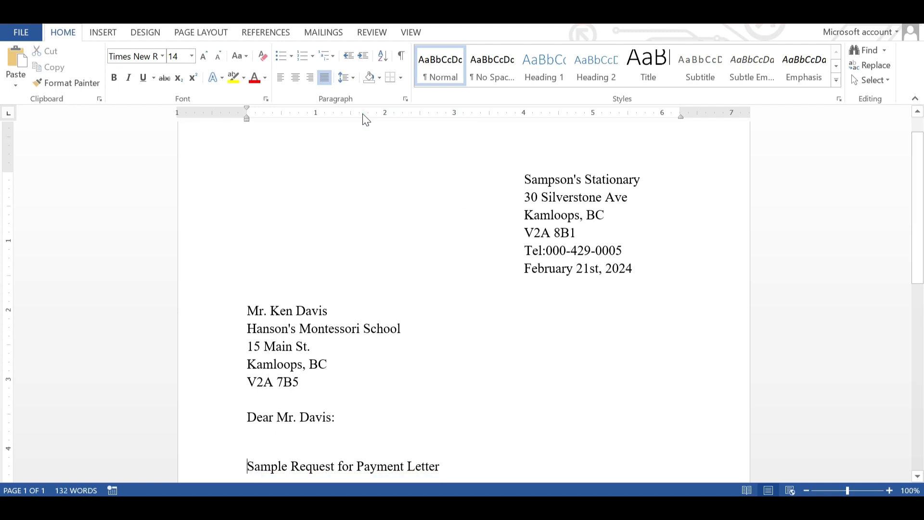
key("shift+Down")
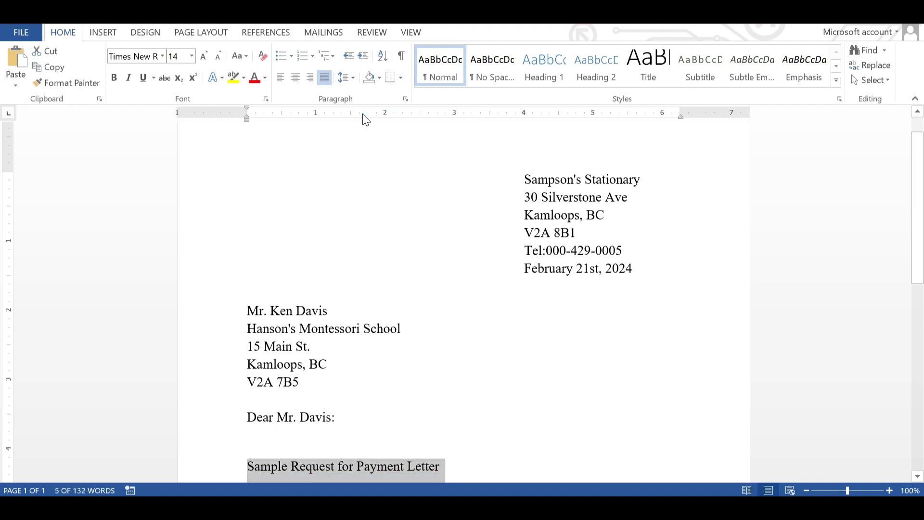
Step: Make the 'Sample Request for Payment Letter' title bold and underlined
key("ctrl+b")
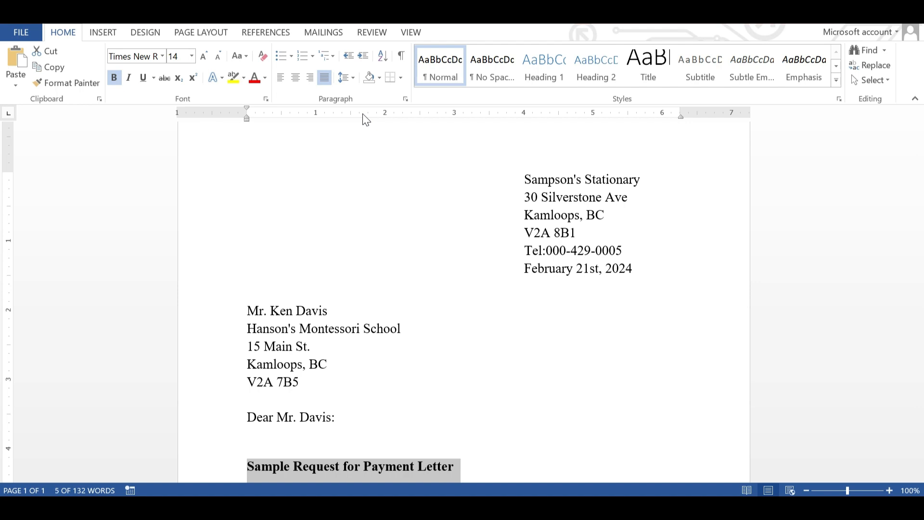
key("ctrl+u")
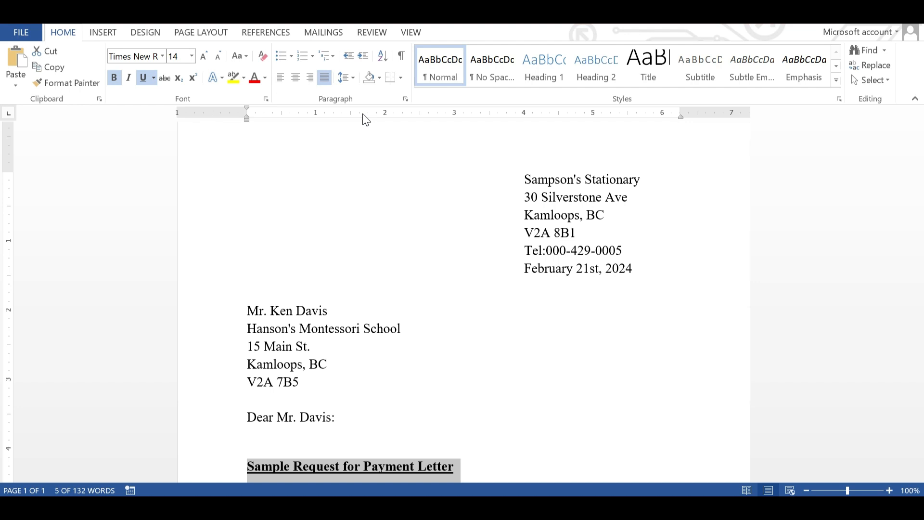
scroll(362, 114, "down", 5)
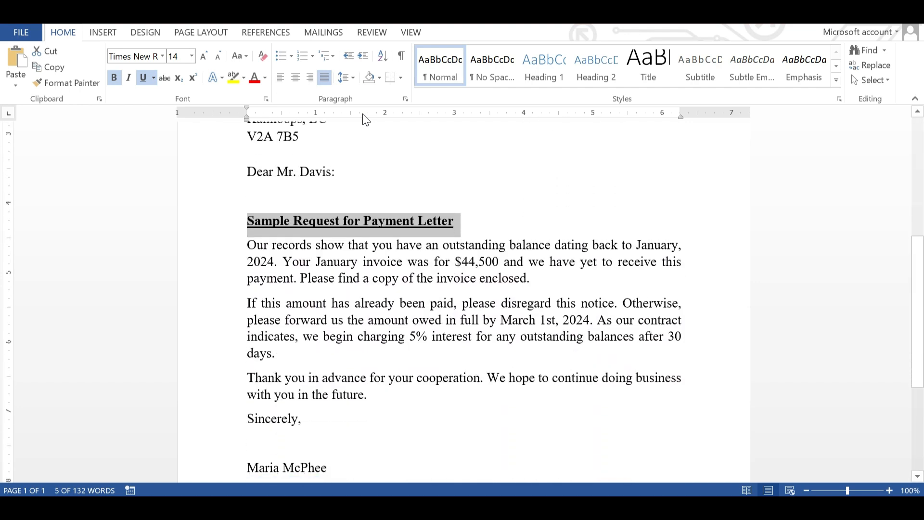
Step: Set the three body paragraphs to 1.5 line spacing
key("Right")
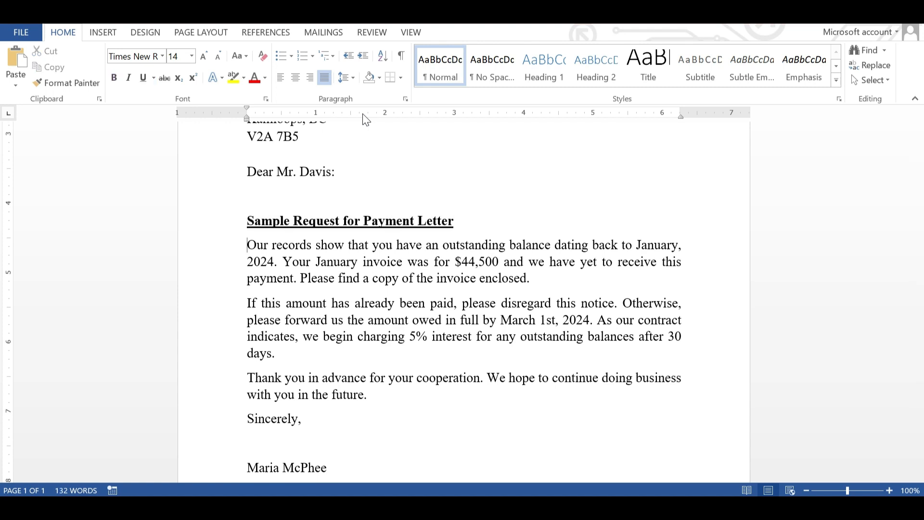
key("shift+Down")
key("shift+Down")
key("shift+Down")
key("shift+Down")
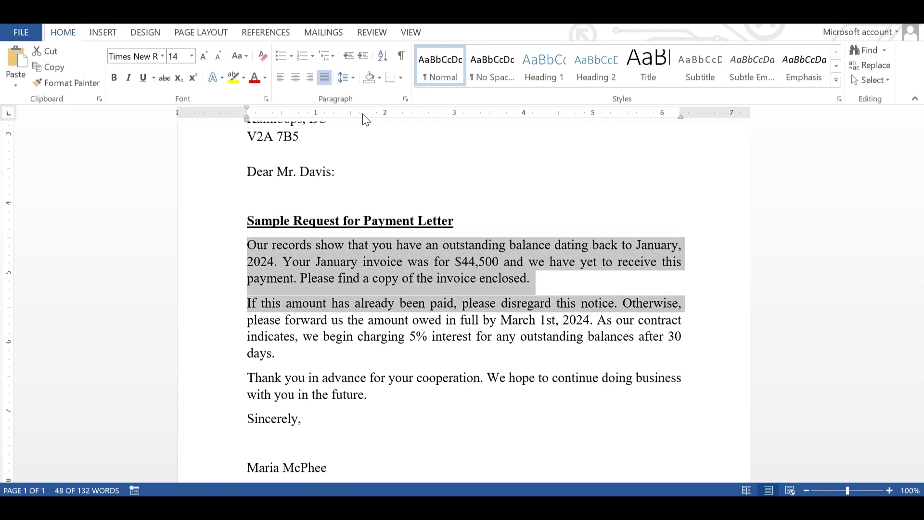
key("shift+Down")
key("shift+Down")
key("shift+Down")
key("shift+Down")
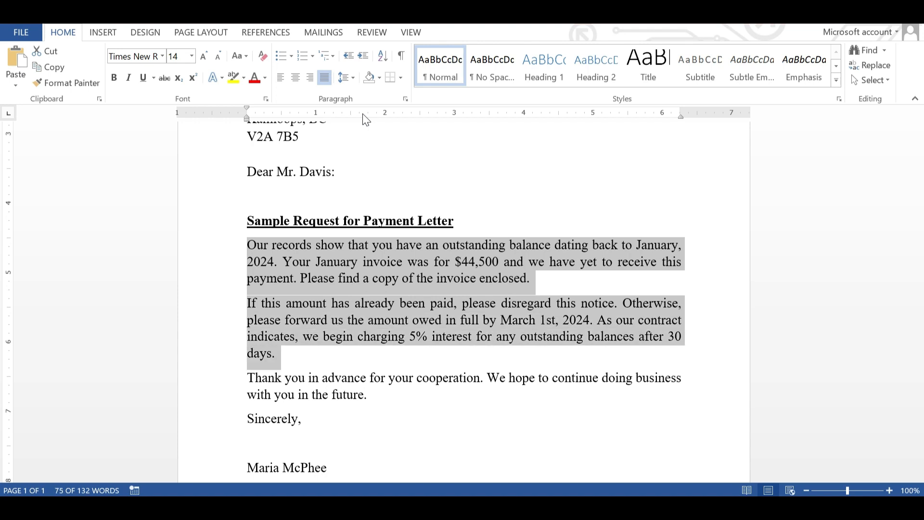
key("shift+Down")
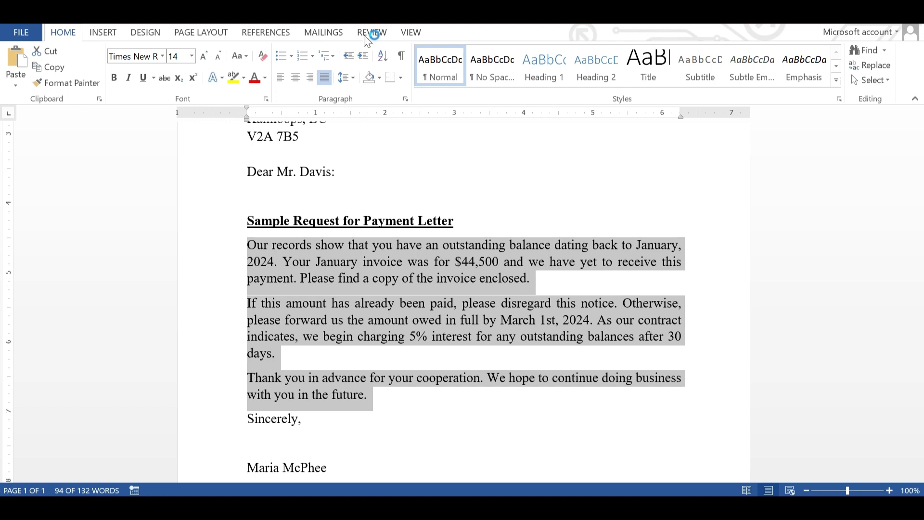
left_click(348, 80)
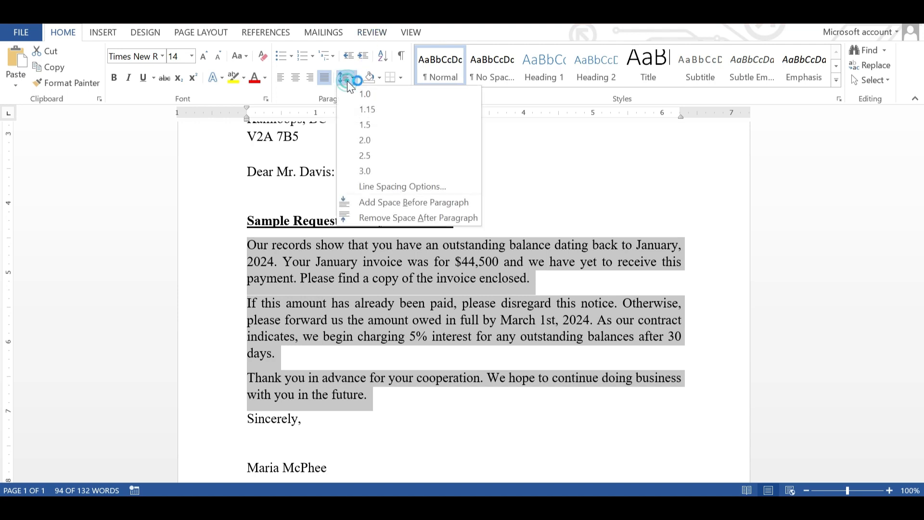
left_click(366, 128)
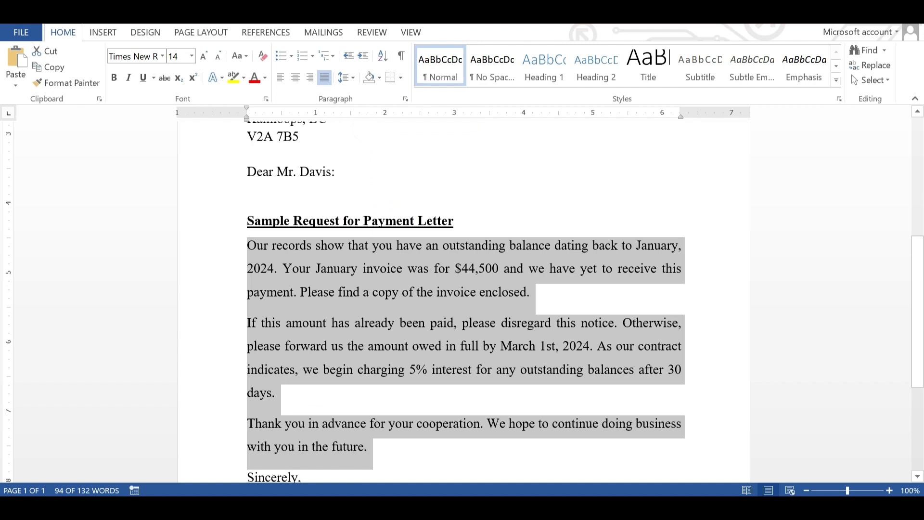
key("Down")
key("Down")
key("Down")
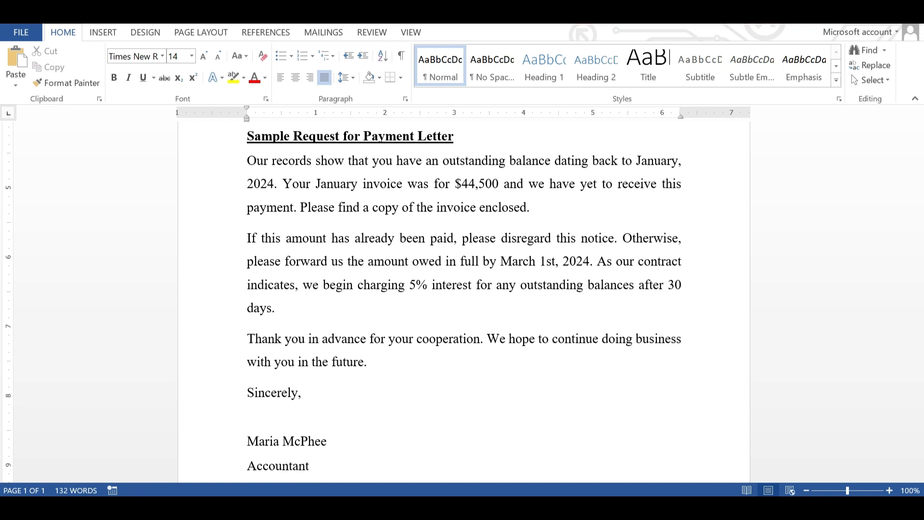
Step: Give the signer's name and 'Accountant' lines 1.15 spacing with no space after
key("shift+Up")
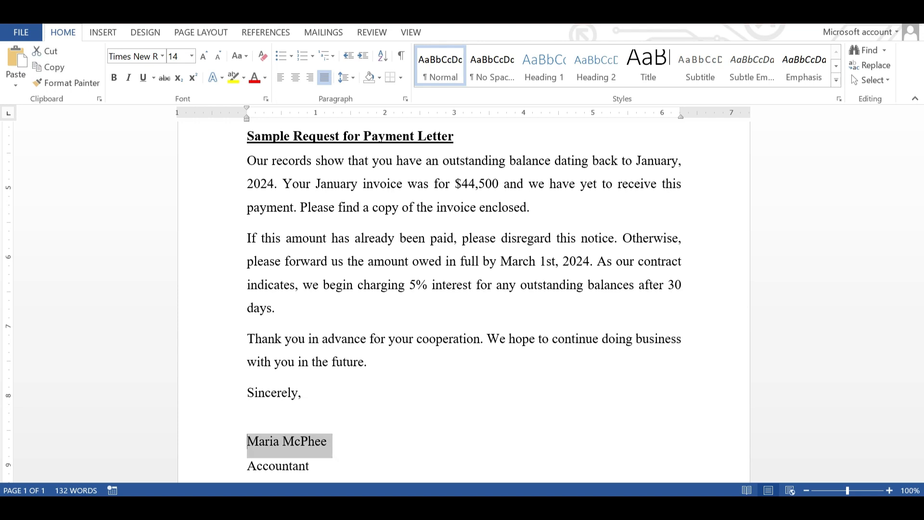
key("shift+Down")
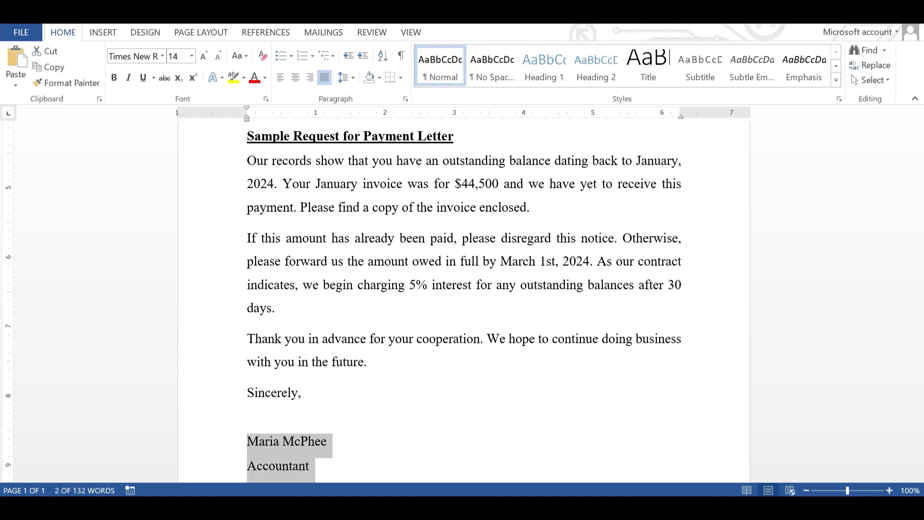
left_click(345, 78)
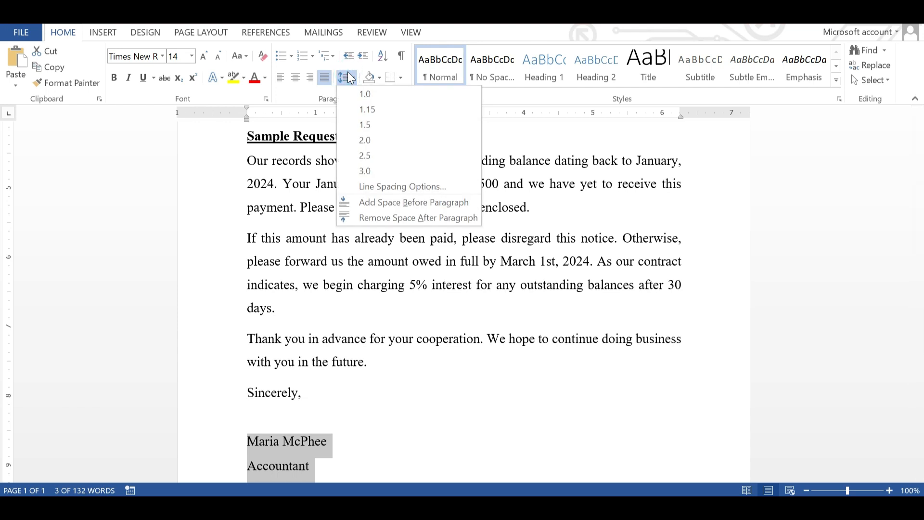
left_click(394, 219)
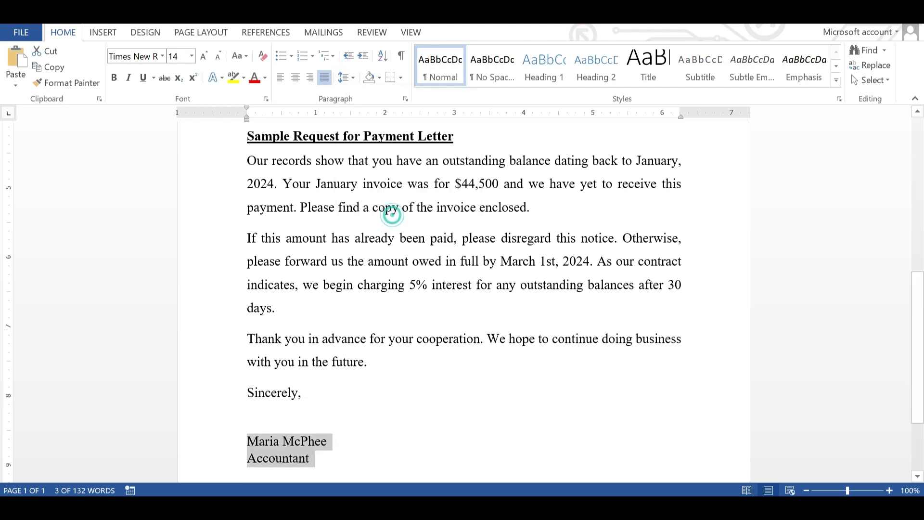
left_click(347, 79)
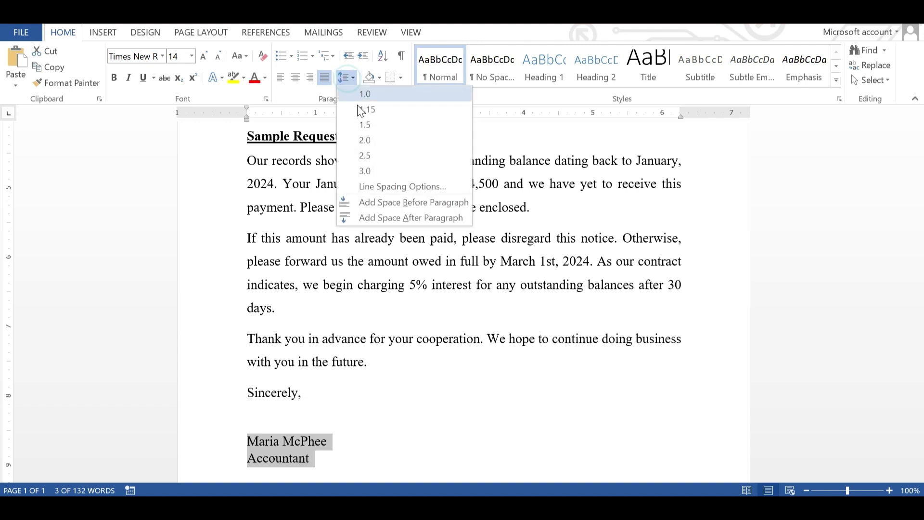
left_click(361, 112)
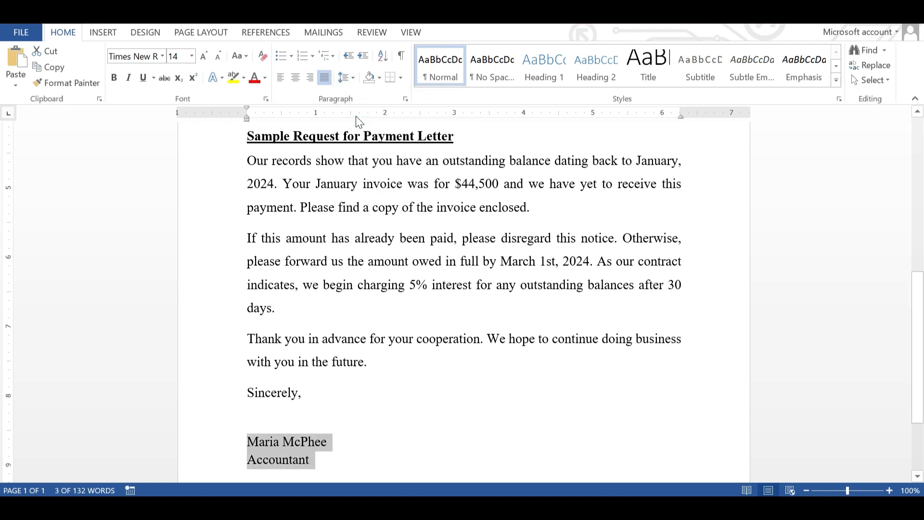
Step: Make the signer's name bold
left_click(249, 449)
left_click(249, 449)
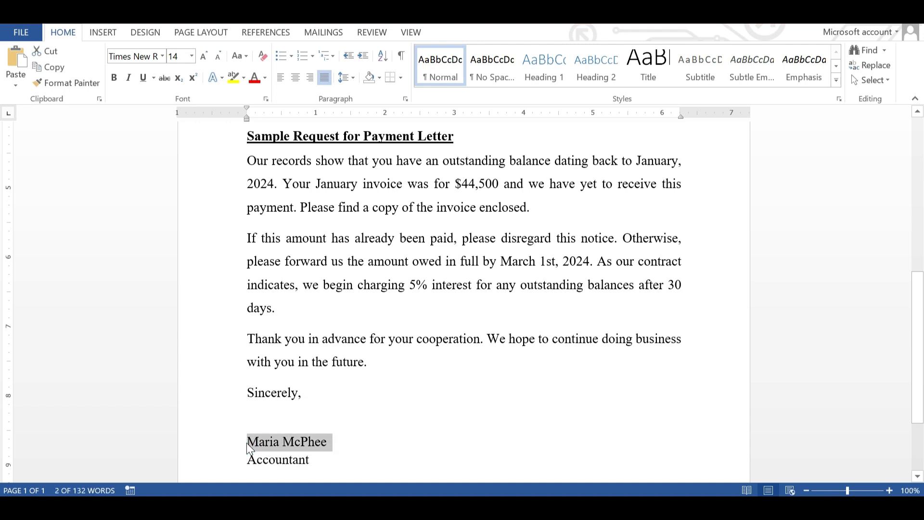
key("ctrl+b")
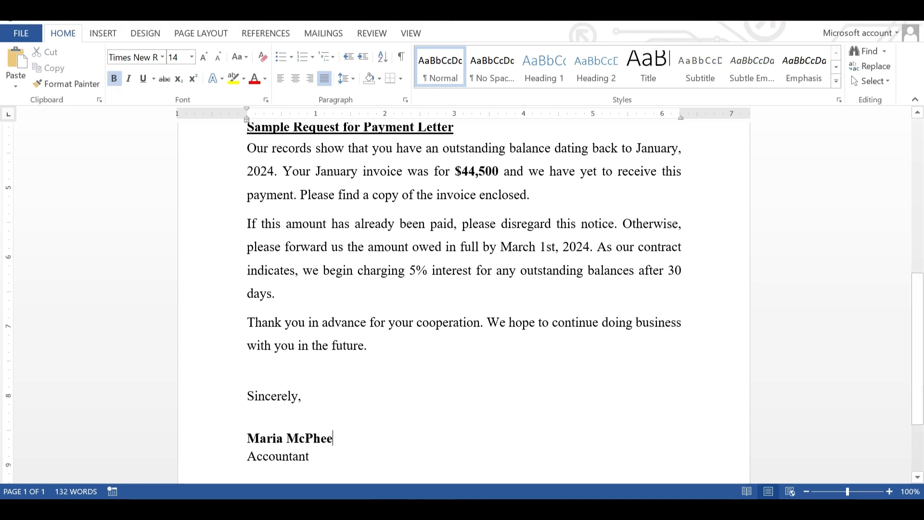
key("Up")
key("Up")
key("Up")
key("Up")
key("Up")
key("Up")
key("Up")
key("Up")
key("Up")
key("Up")
key("Up")
key("Up")
key("Up")
key("Up")
key("Up")
key("Up")
key("Up")
key("Up")
key("Up")
key("Up")
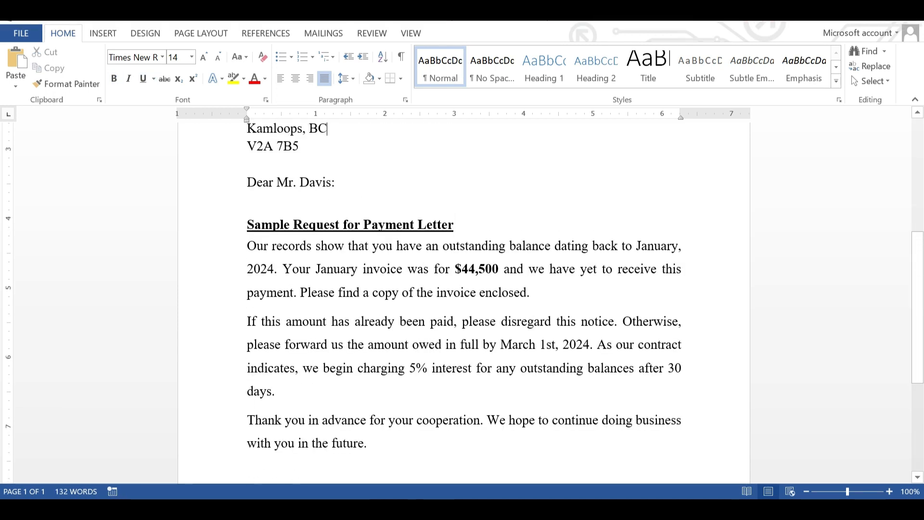
key("Up")
key("Up")
key("Up")
key("Up")
key("Up")
key("Up")
key("Up")
key("Up")
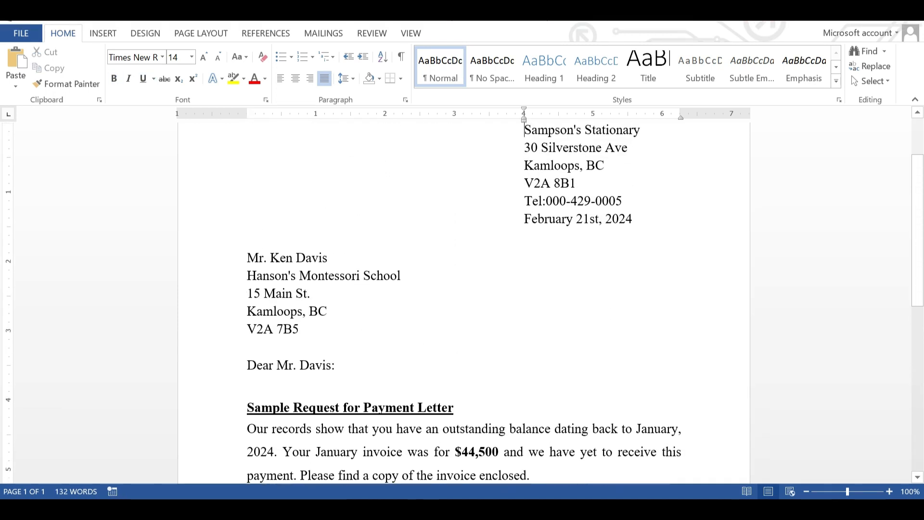
Step: Preview the letter for printing, zooming in then back to 60% to show the full A4 page
key("ctrl+p")
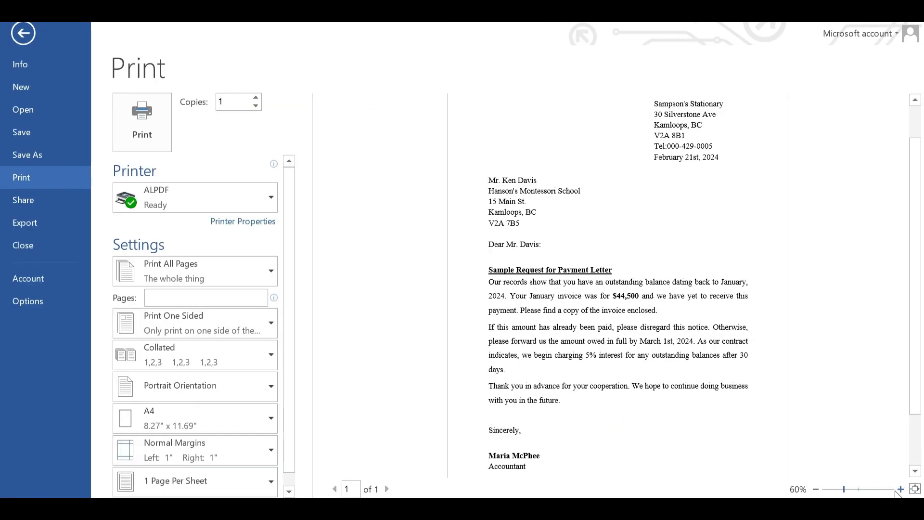
left_click(899, 490)
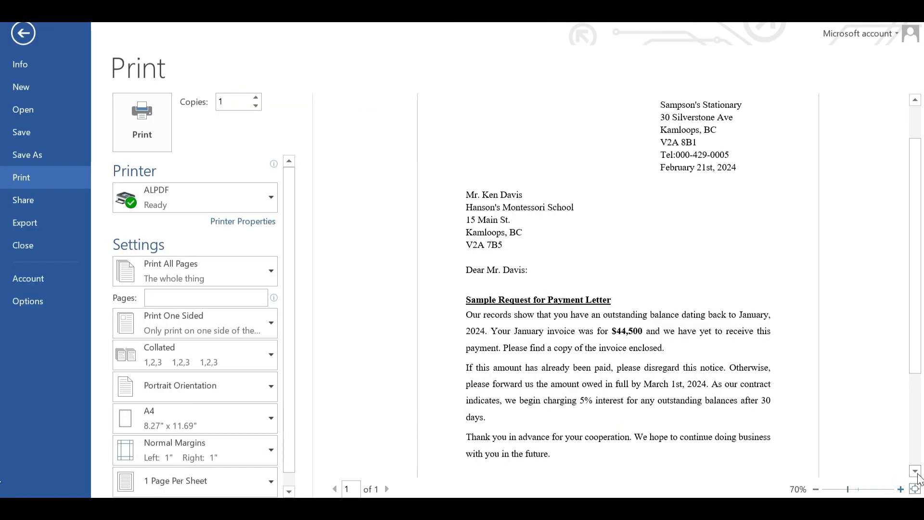
left_click(915, 472)
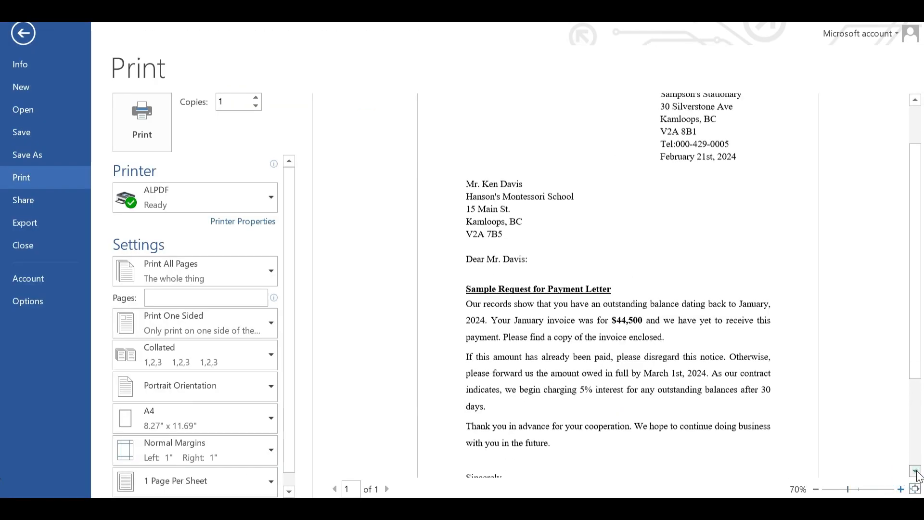
left_click(815, 489)
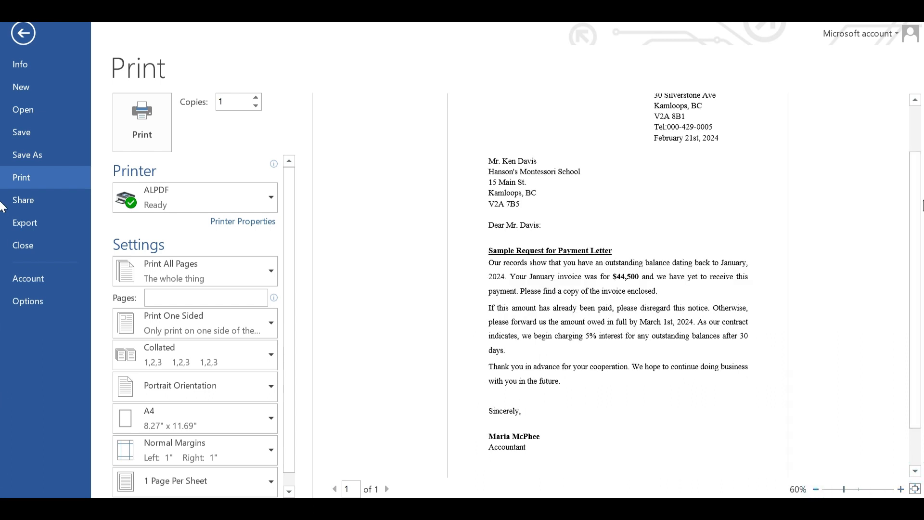
left_click(914, 100)
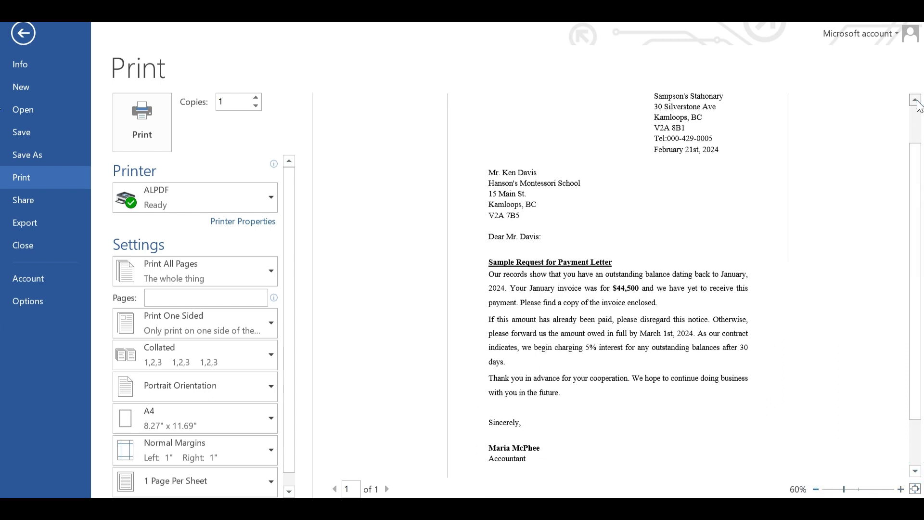